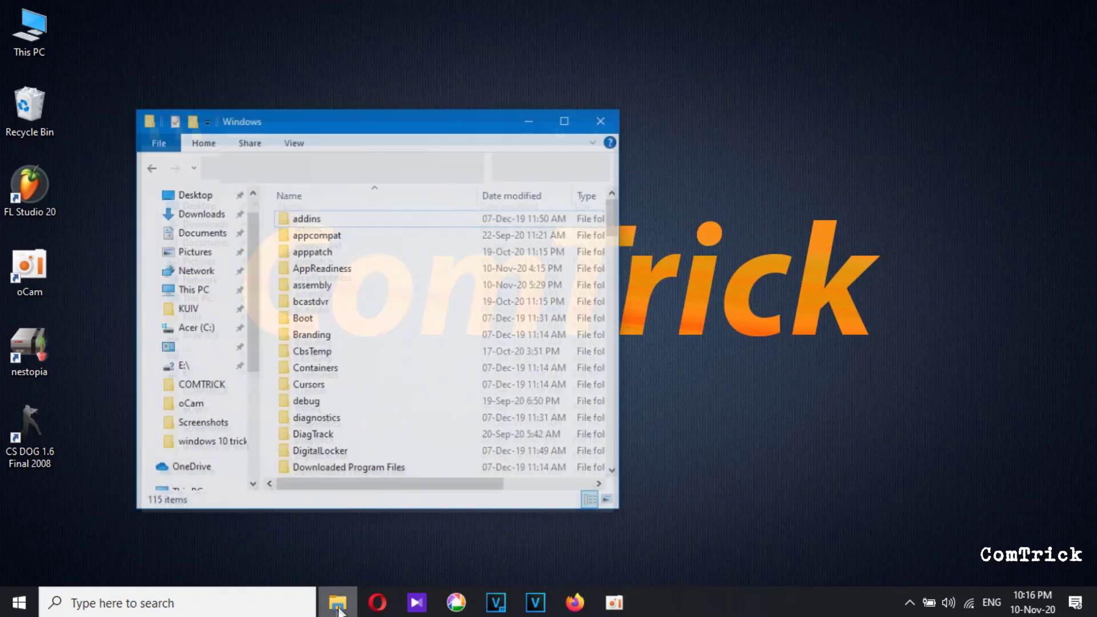
Step: Bring up Opera and KMPlayer, then minimize KMPlayer, Firefox, Opera and the Windows folder window
left_click(376, 603)
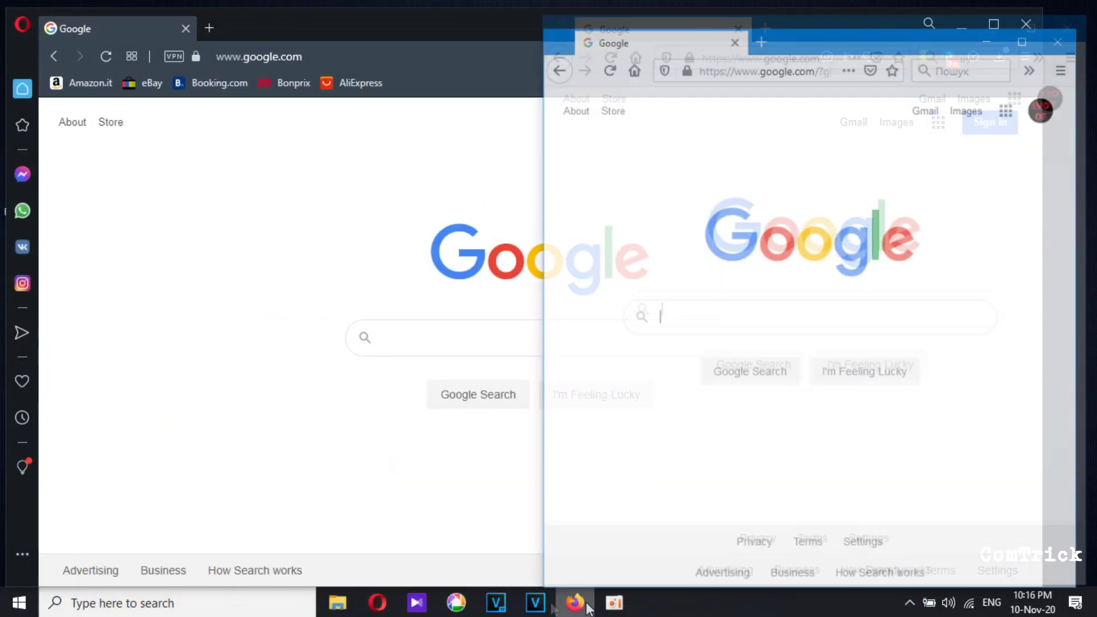
left_click(417, 603)
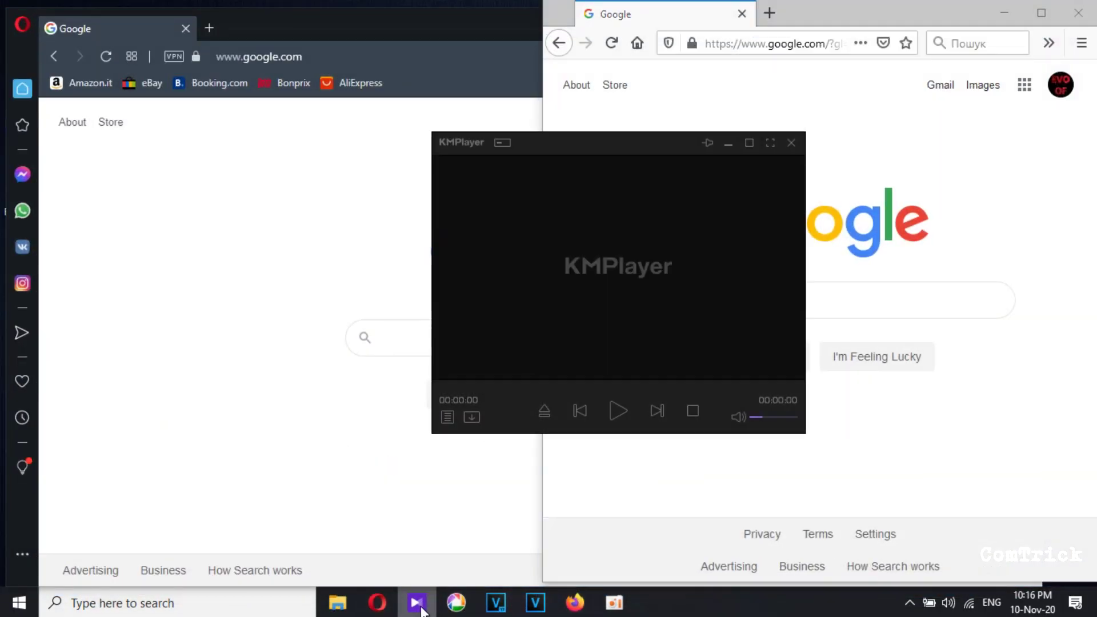
left_click(729, 143)
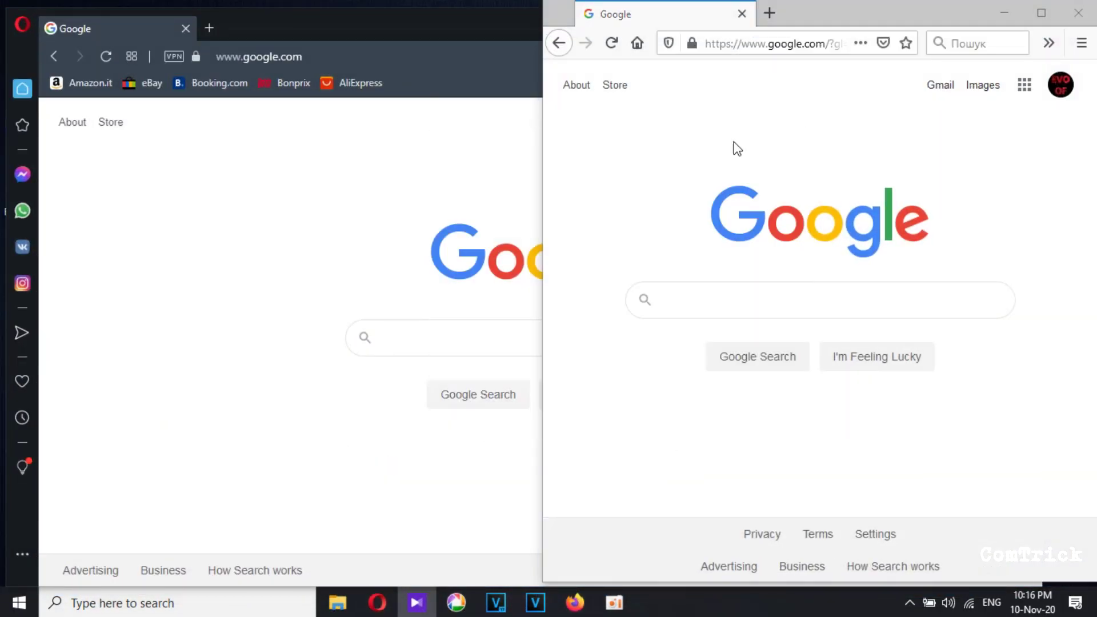
left_click(1004, 12)
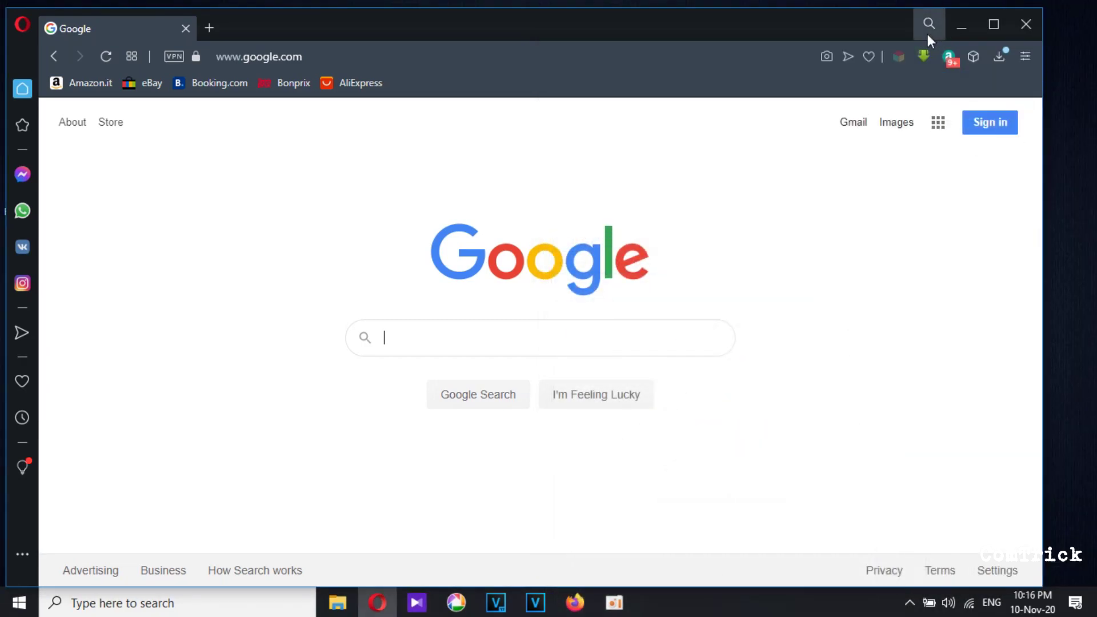
left_click(960, 22)
left_click(544, 113)
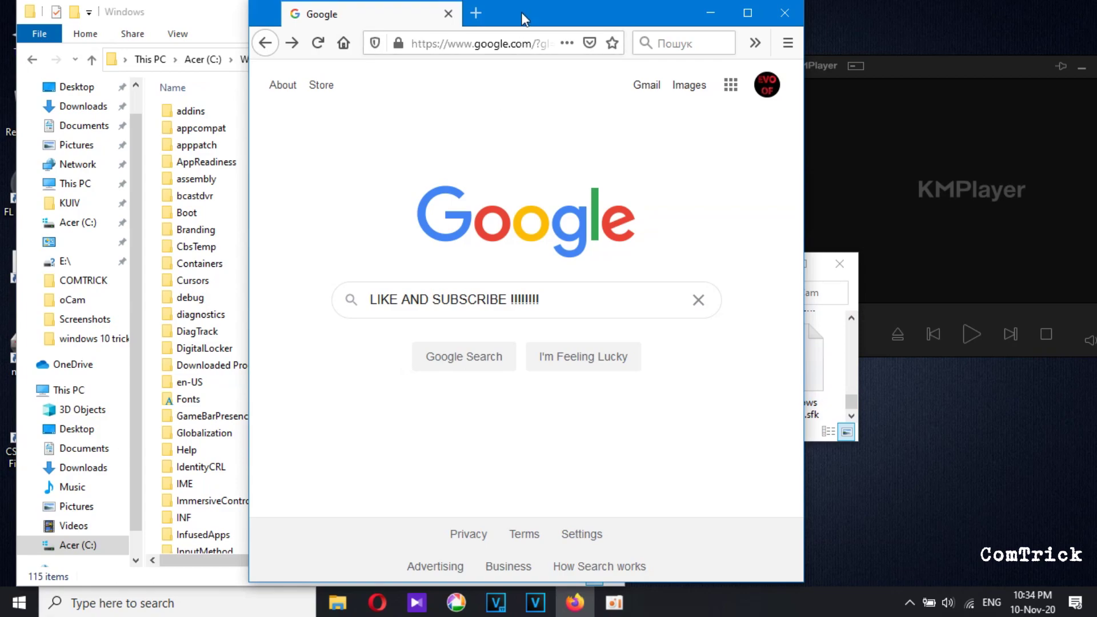
Step: Shake the Firefox window by its title bar so the other windows minimize
mouse_move(522, 12)
left_mouse_down()
mouse_move(554, 11)
mouse_move(486, 12)
mouse_move(547, 12)
mouse_move(517, 12)
left_mouse_up()
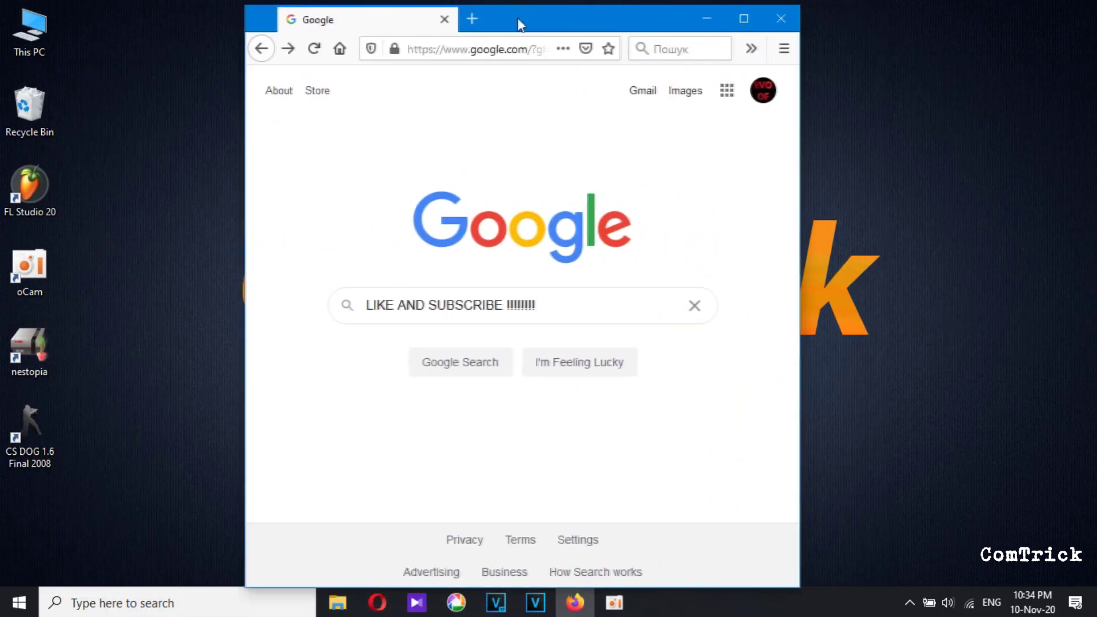
mouse_move(518, 12)
left_mouse_down()
mouse_move(554, 12)
mouse_move(523, 12)
left_mouse_up()
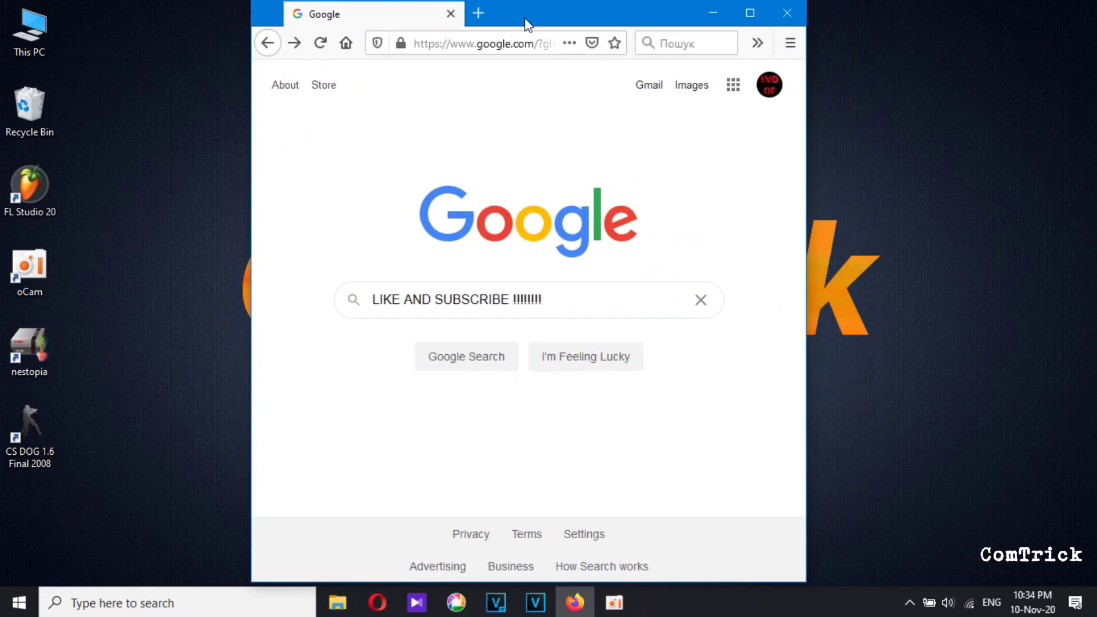
left_click_drag(524, 21, 543, 20)
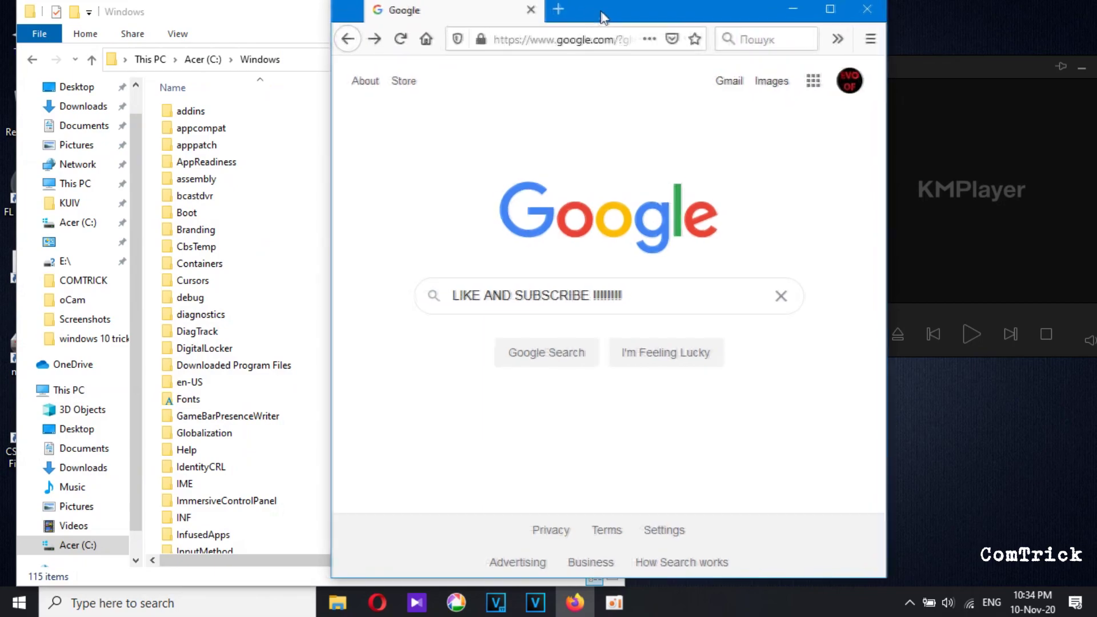
left_click_drag(602, 13, 566, 14)
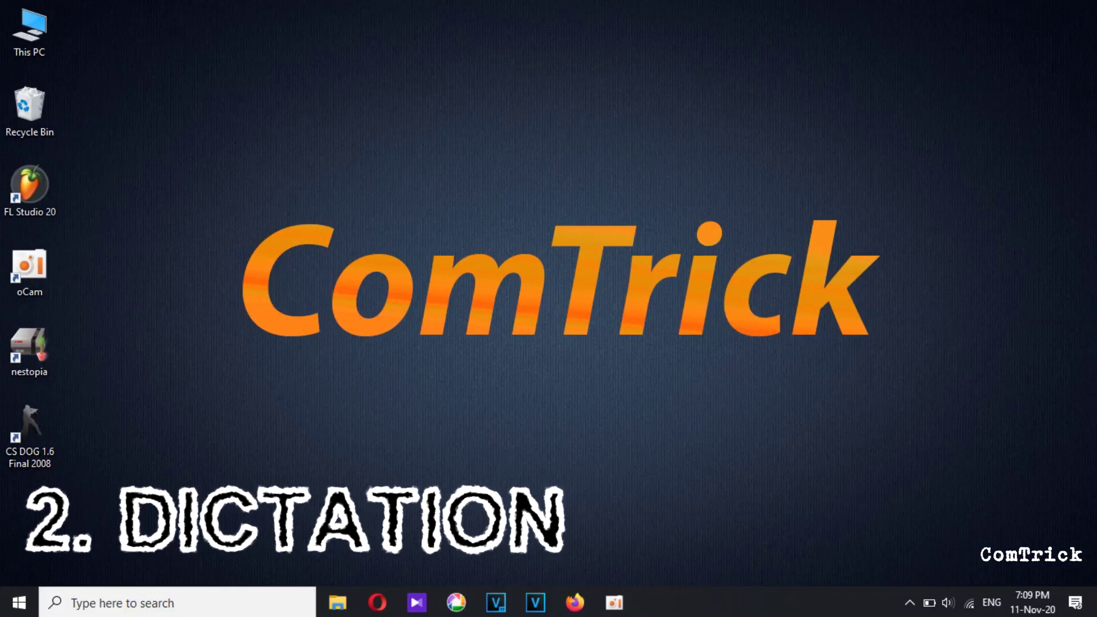
Step: Create a New Text Document on the desktop, open it in Notepad and start Win+H dictation
right_click(391, 199)
mouse_move(478, 353)
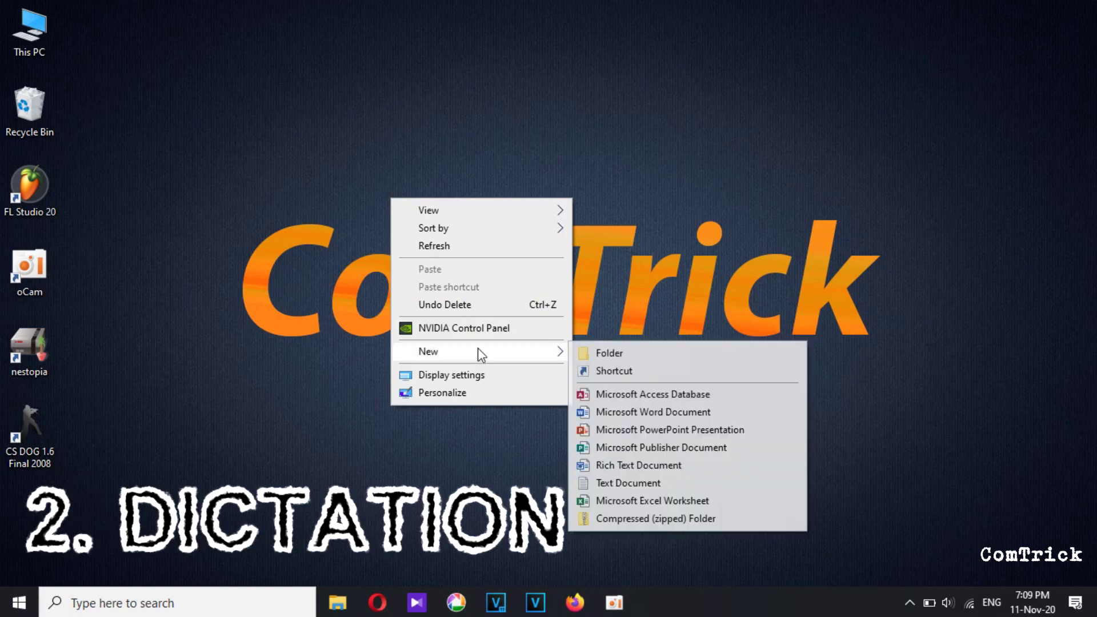
left_click(701, 486)
key("Return")
double_click(392, 186)
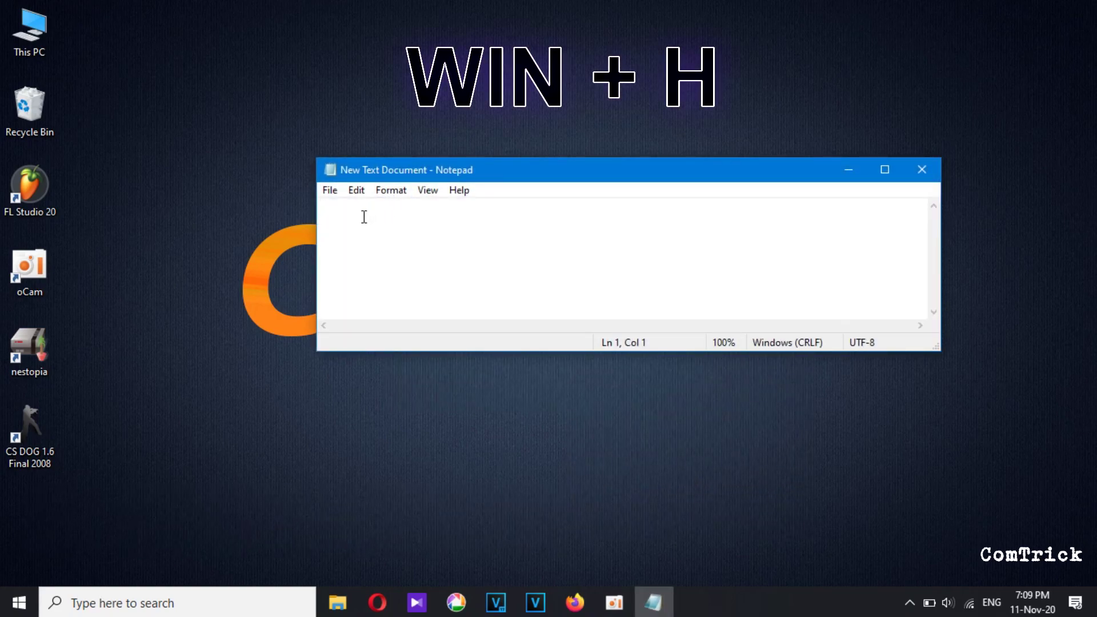
key("super+h")
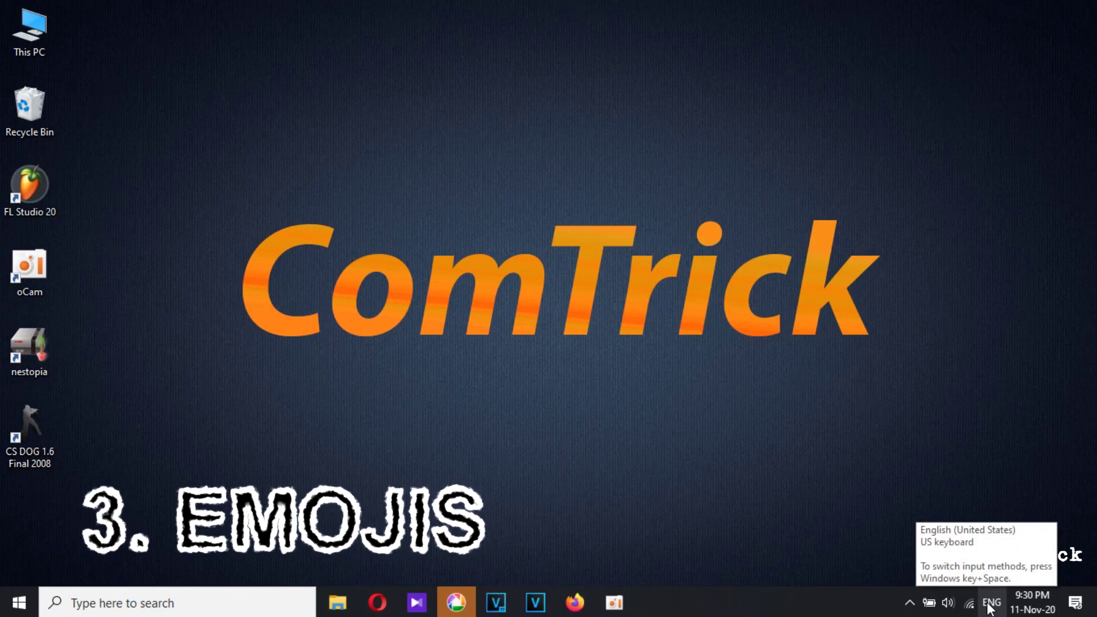
Step: Type 'subscribe with notification bell' into the Google search box on Opera's Speed Dial
left_click(381, 610)
left_click(399, 142)
type("subscribe with")
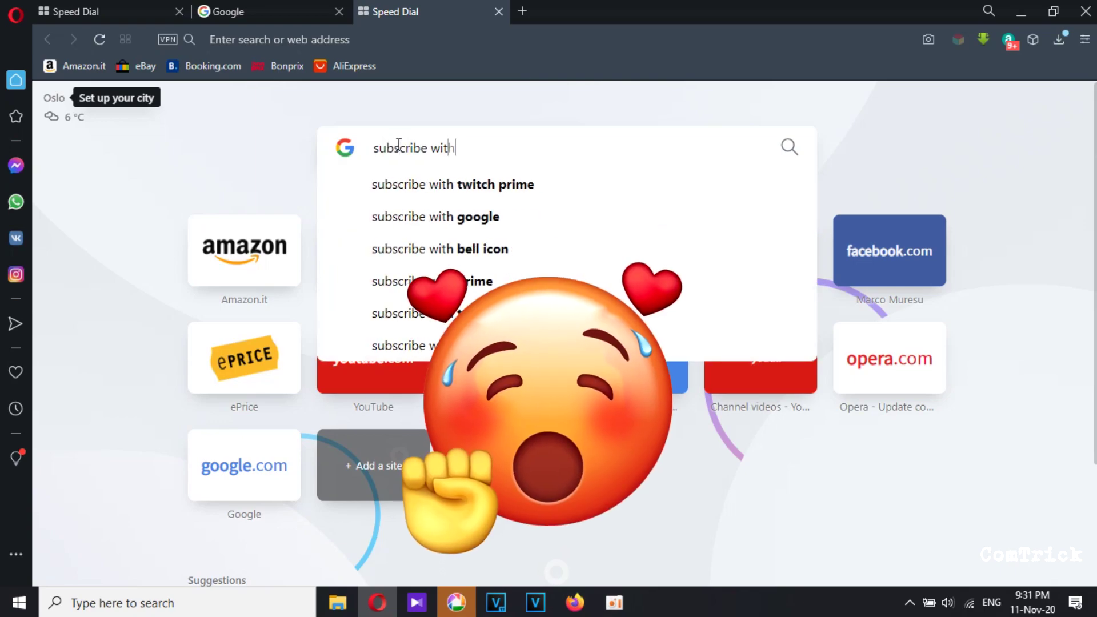
type(" notification bel")
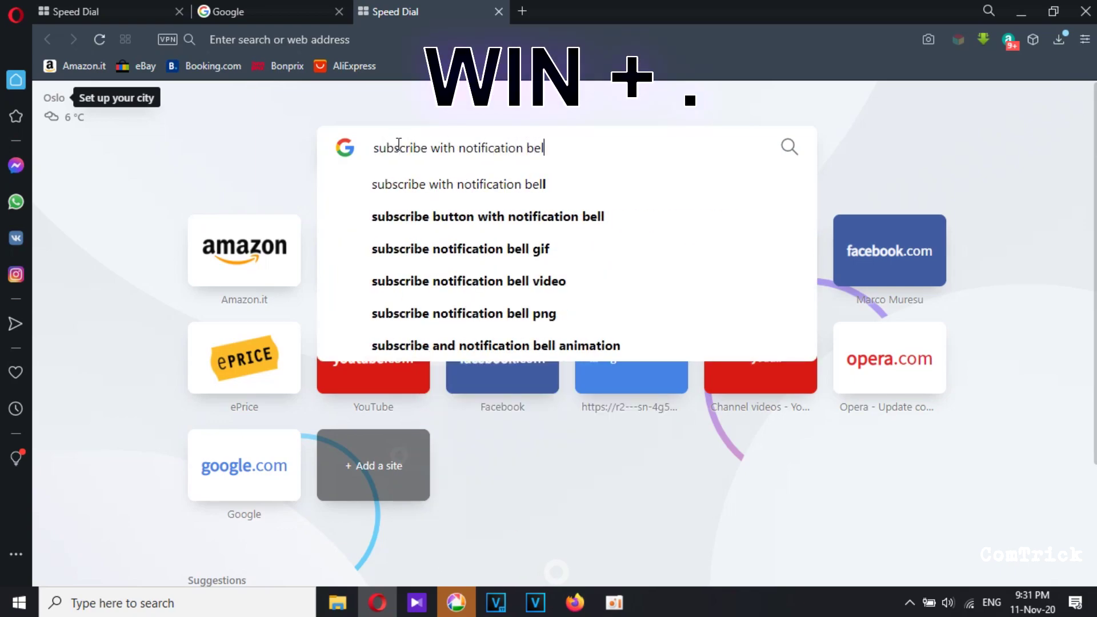
type("l")
Step: Add face savoring food emojis from the Win+. picker and browse its Kaomoji and Symbols tabs
key("super+period")
left_click_drag(653, 188, 833, 243)
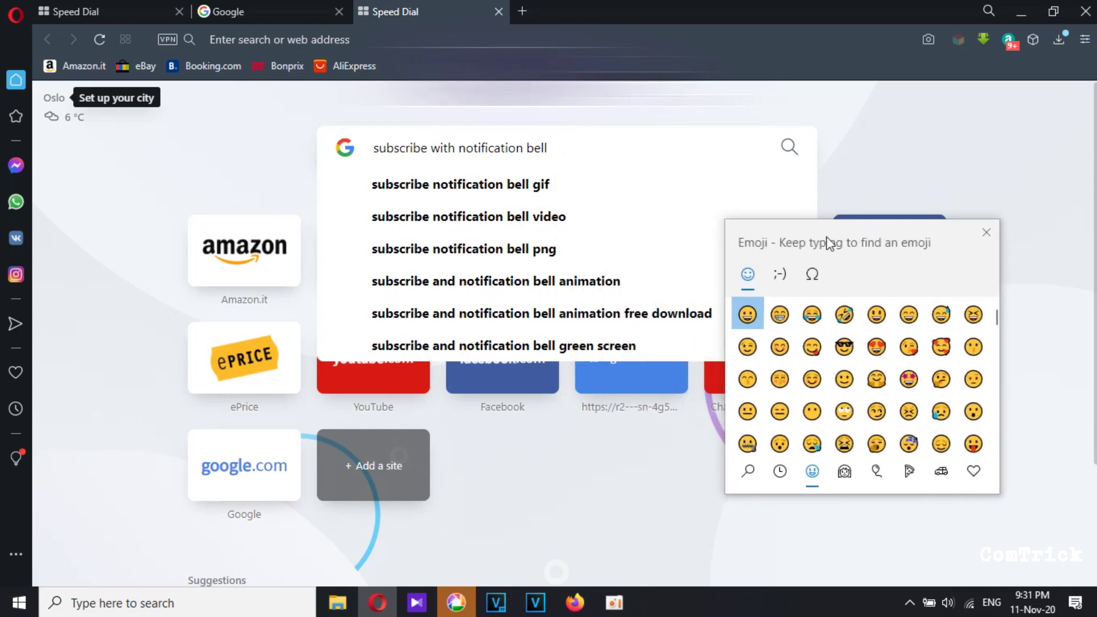
left_click(823, 347)
left_click(823, 347)
left_click(823, 347)
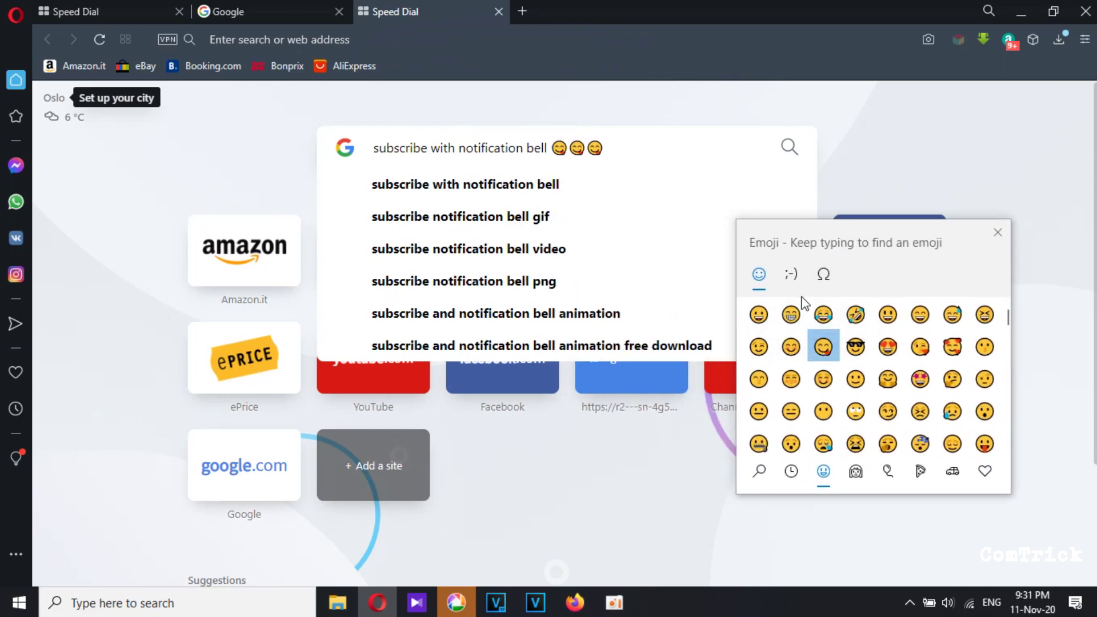
left_click(791, 280)
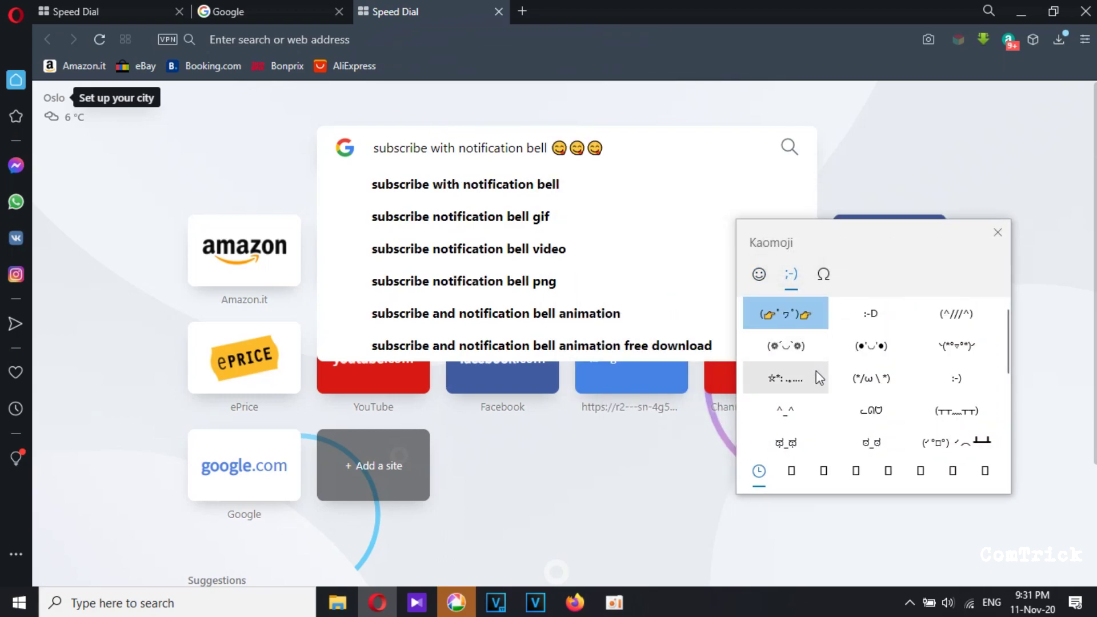
left_click(829, 280)
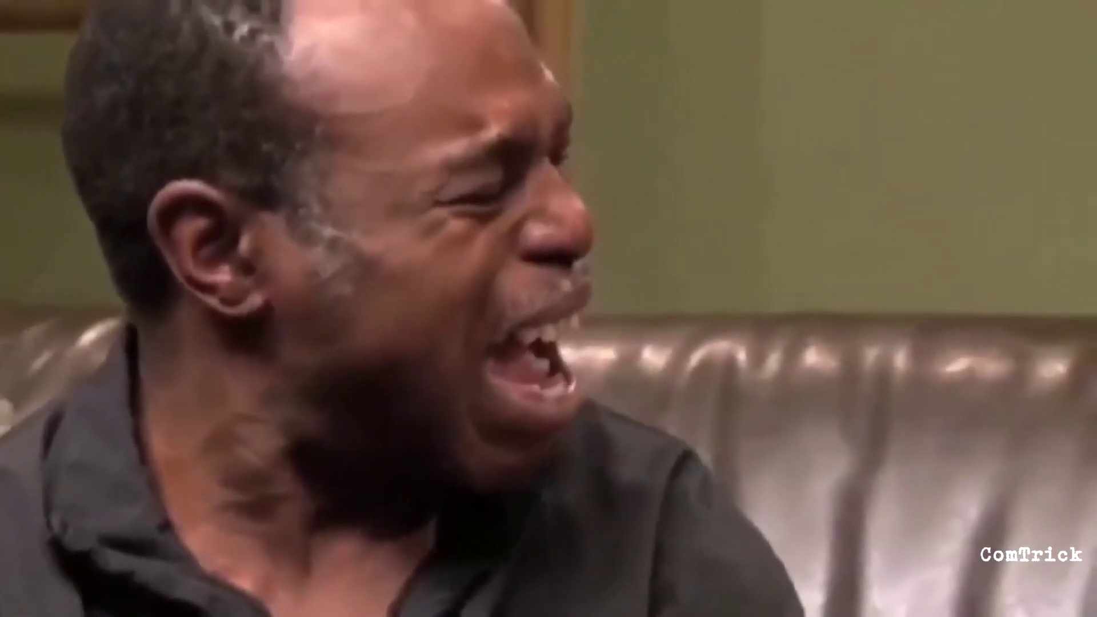
Step: Select and copy the 'SUBSCRIBE 4 MY CHANNEL :)' line, then the 'text 3' line
left_click_drag(332, 143, 196, 143)
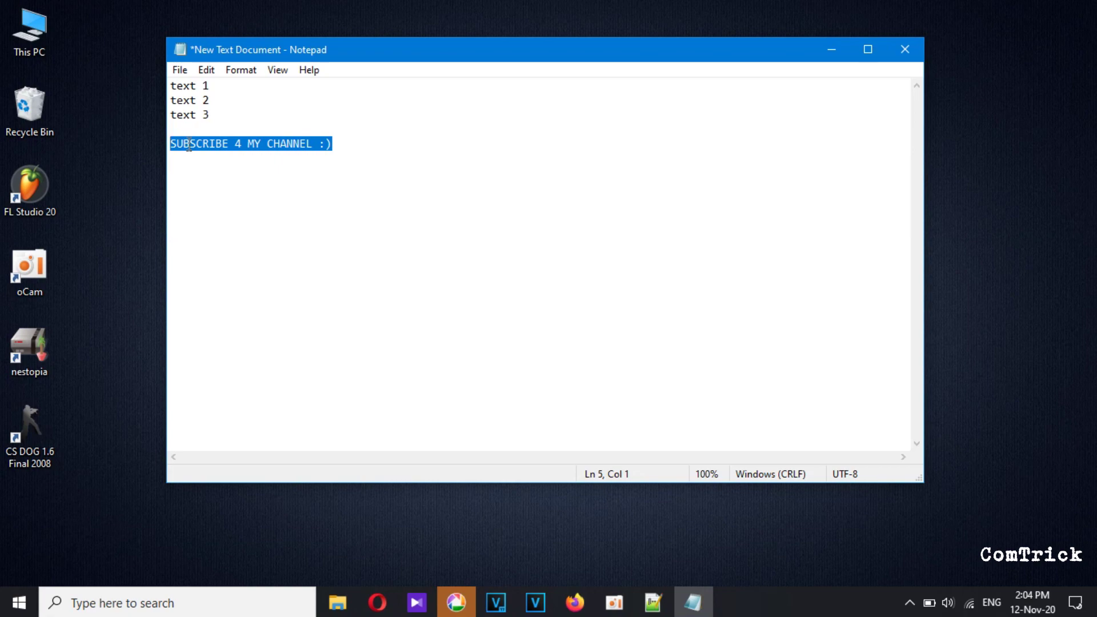
left_click(220, 128)
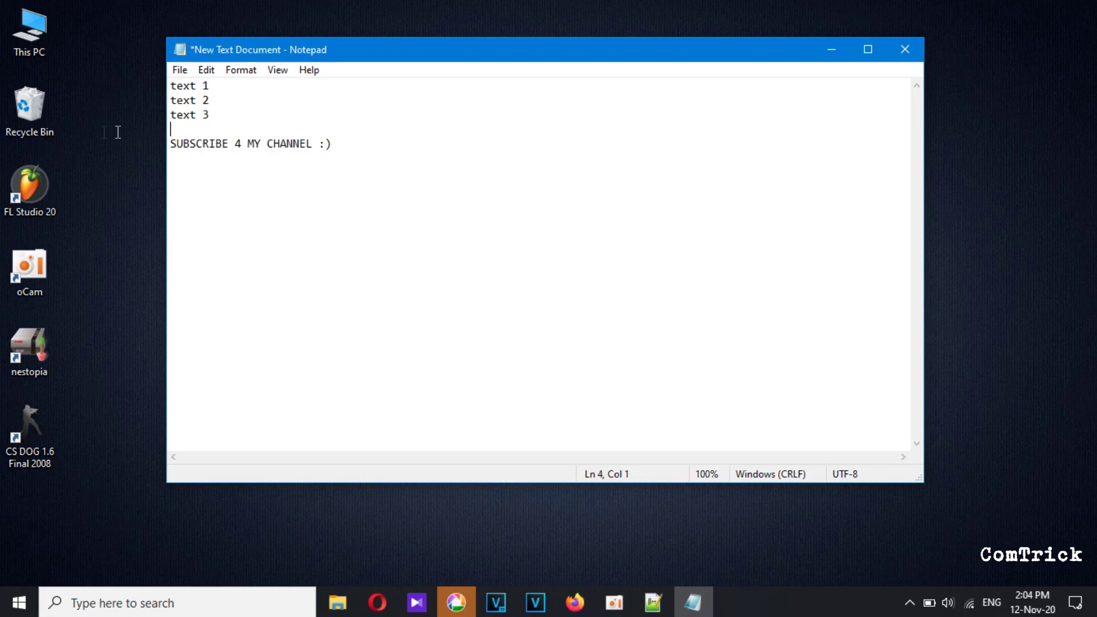
left_click_drag(171, 128, 174, 112)
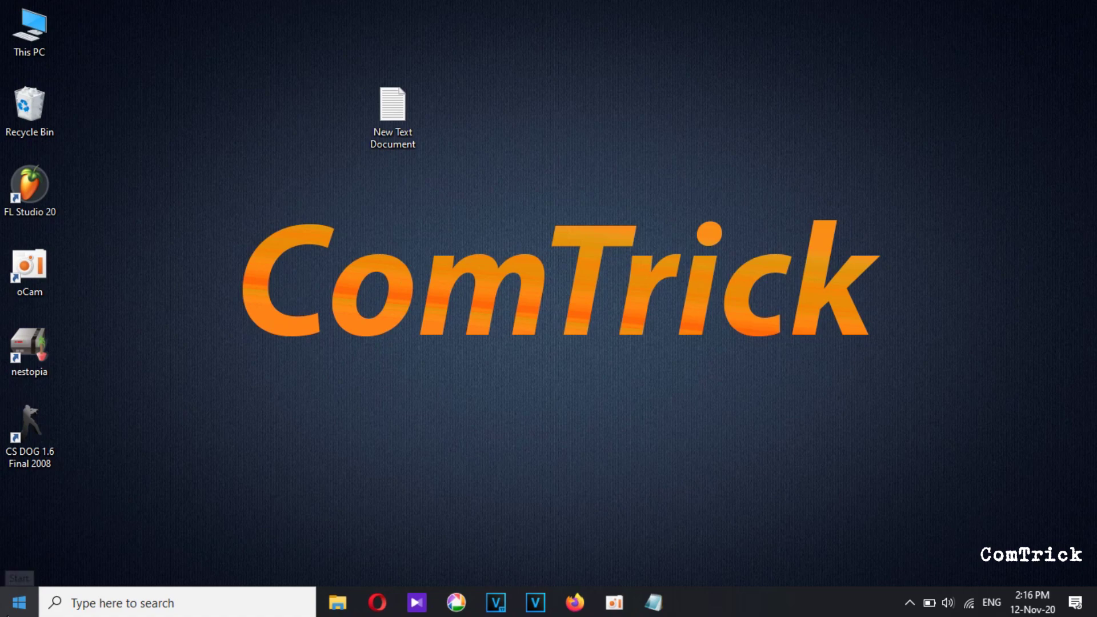
Step: Open the Clipboard page under Settings > System
right_click(19, 603)
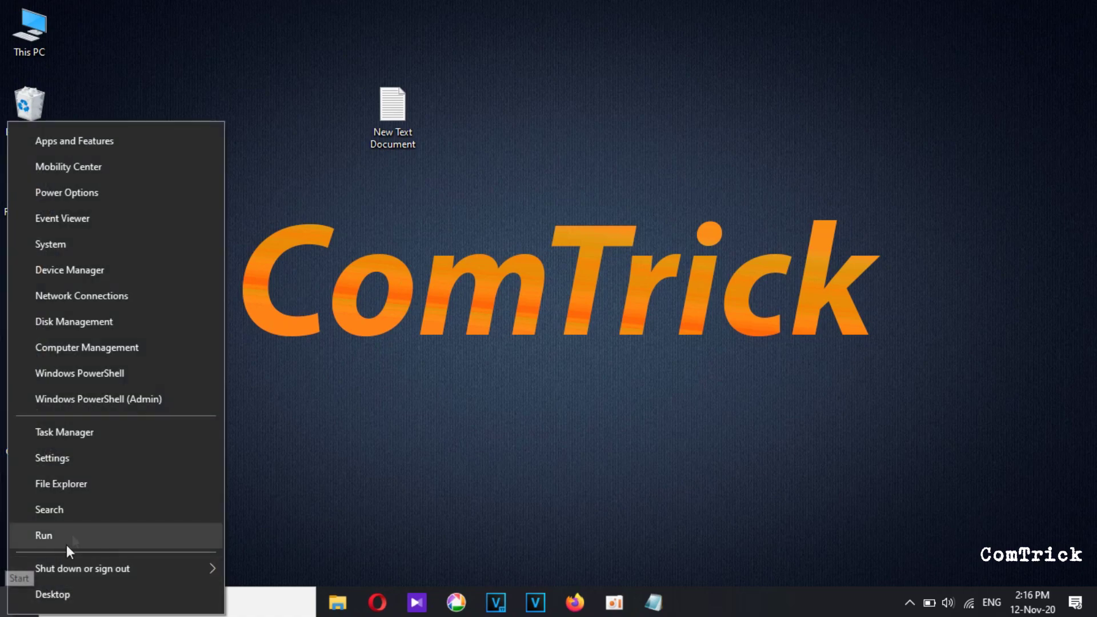
left_click(99, 452)
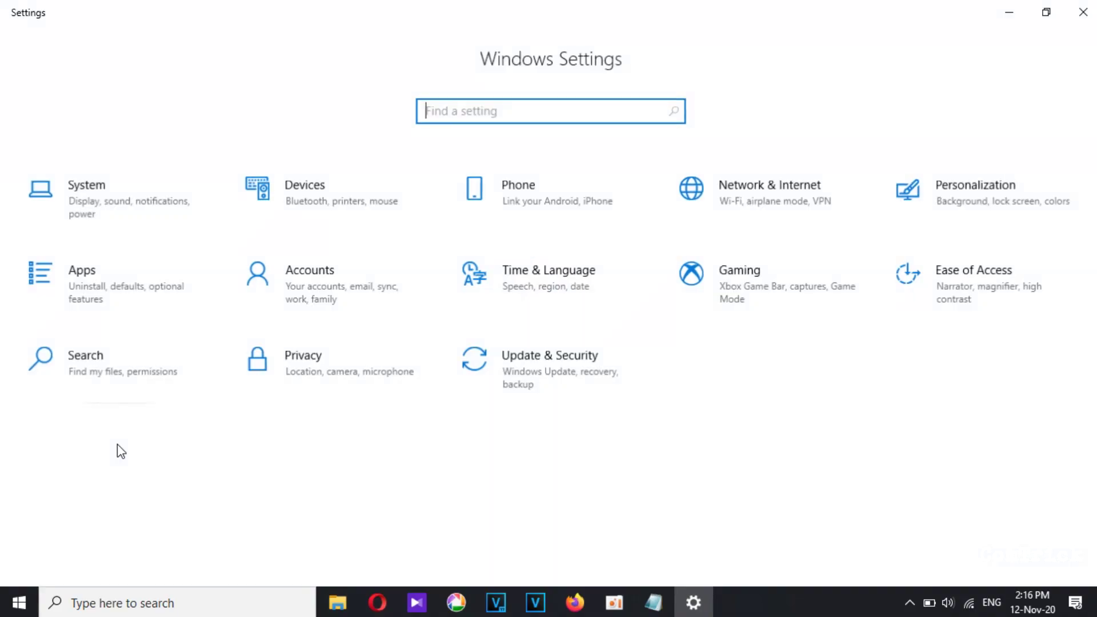
left_click(108, 201)
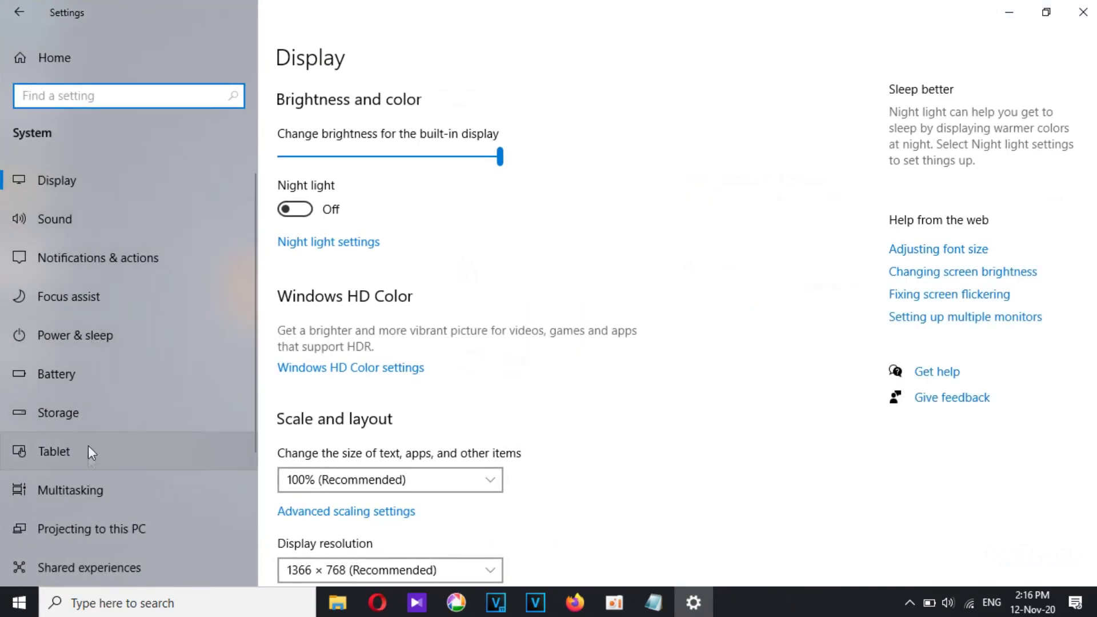
scroll(88, 452, "down", 3)
left_click(86, 475)
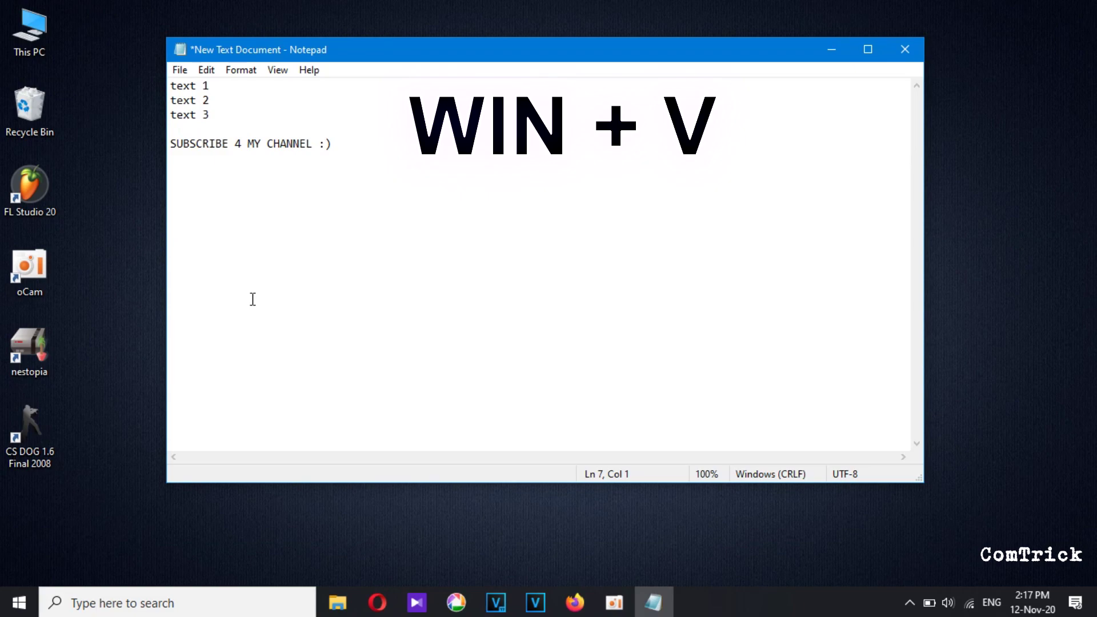
Step: Paste 'SUBSCRIBE 4 MY CHANNEL :)' into the note from the Win+V clipboard history
key("super+v")
left_click(278, 421)
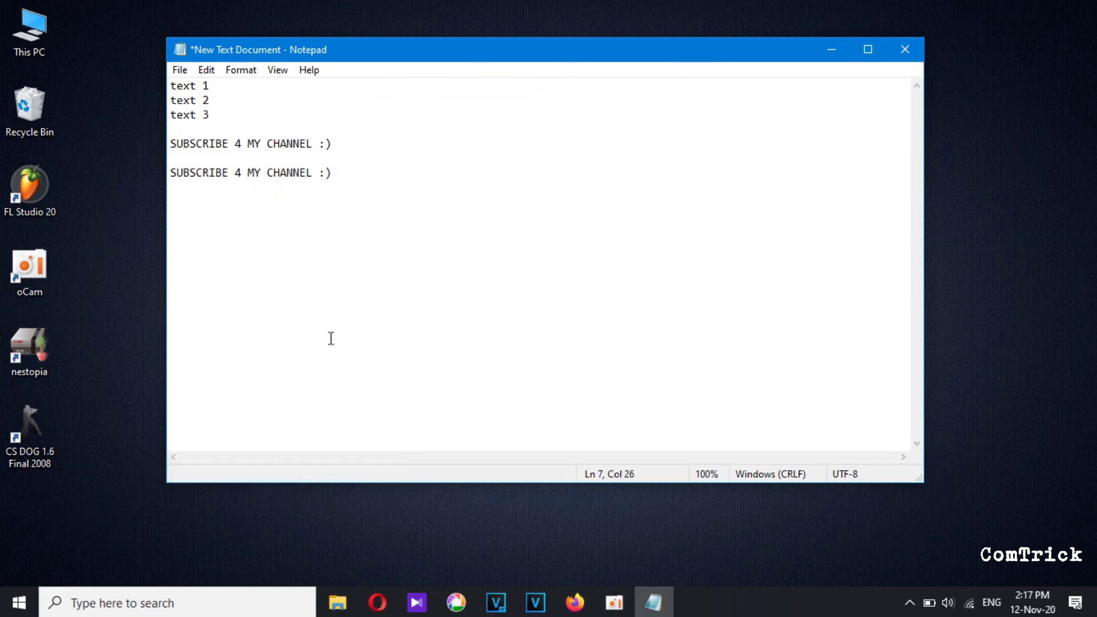
key("super+v")
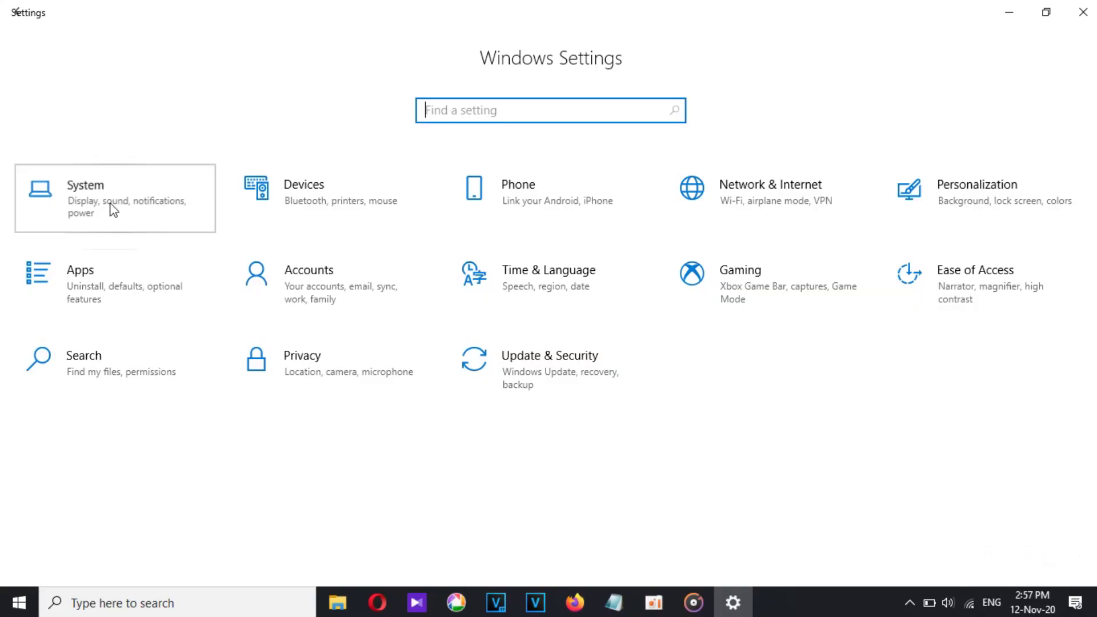
Step: Go to Settings > System > Shared experiences to show the Nearby sharing option
left_click(111, 204)
scroll(148, 496, "down", 3)
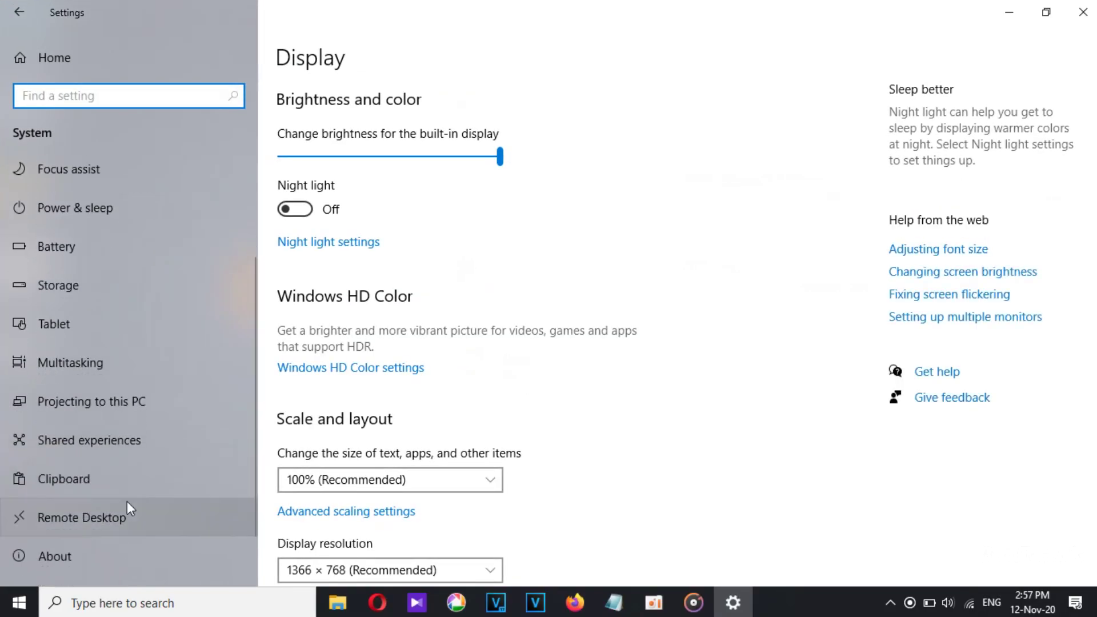
left_click(97, 380)
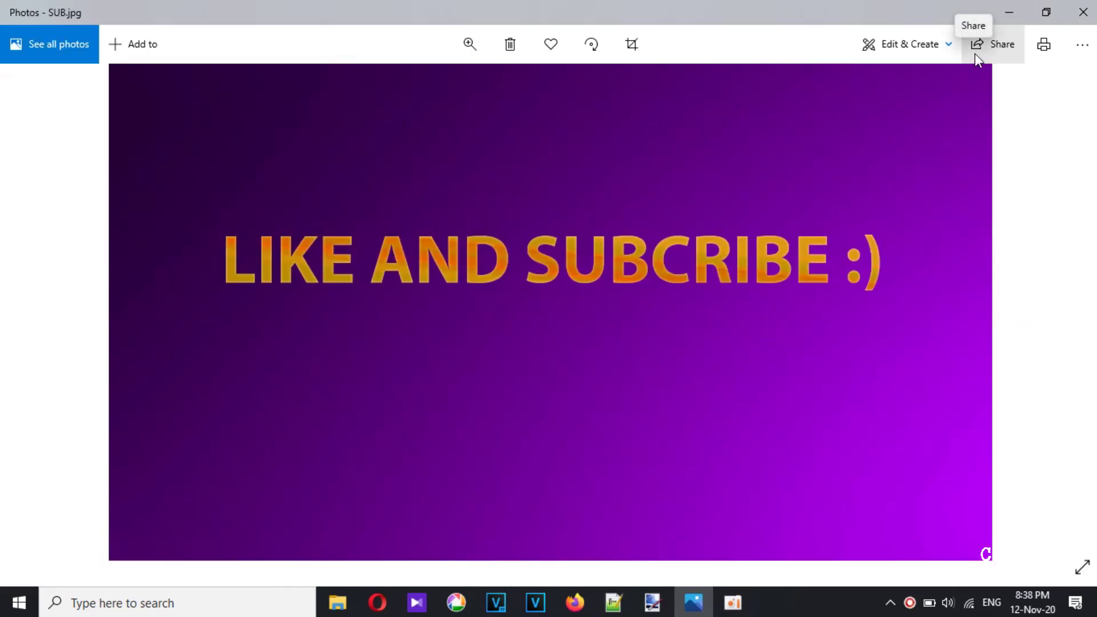
Step: Open the Share panel for SUB.jpg in Photos
left_click(977, 51)
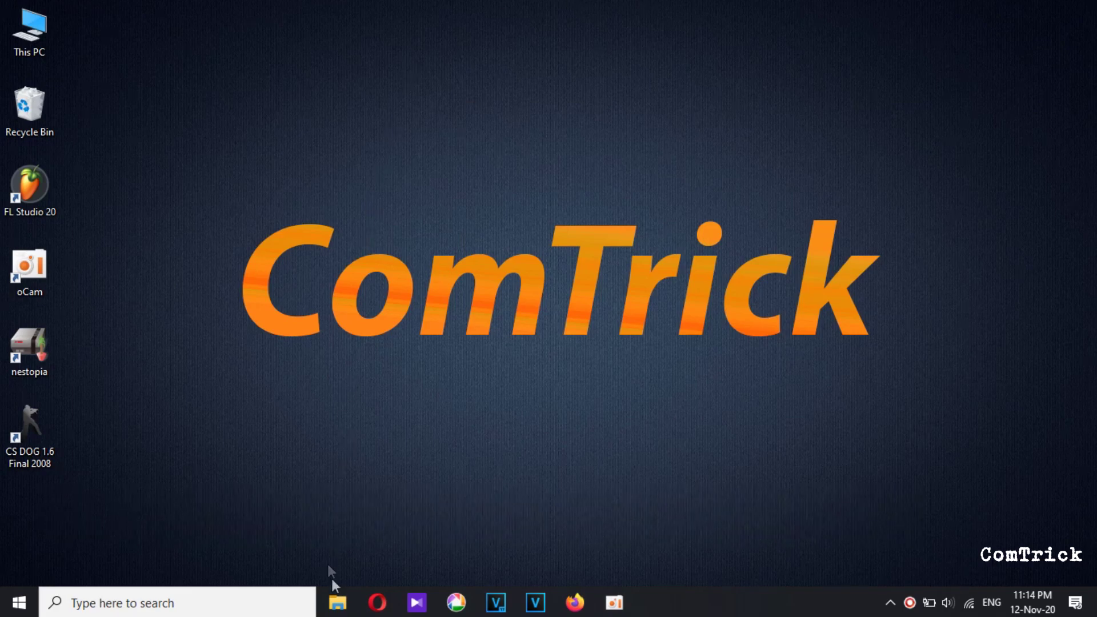
Step: Open Acer (C:) in File Explorer, minimize and toggle it with Win+1, then launch Opera with Win+2
left_click(342, 605)
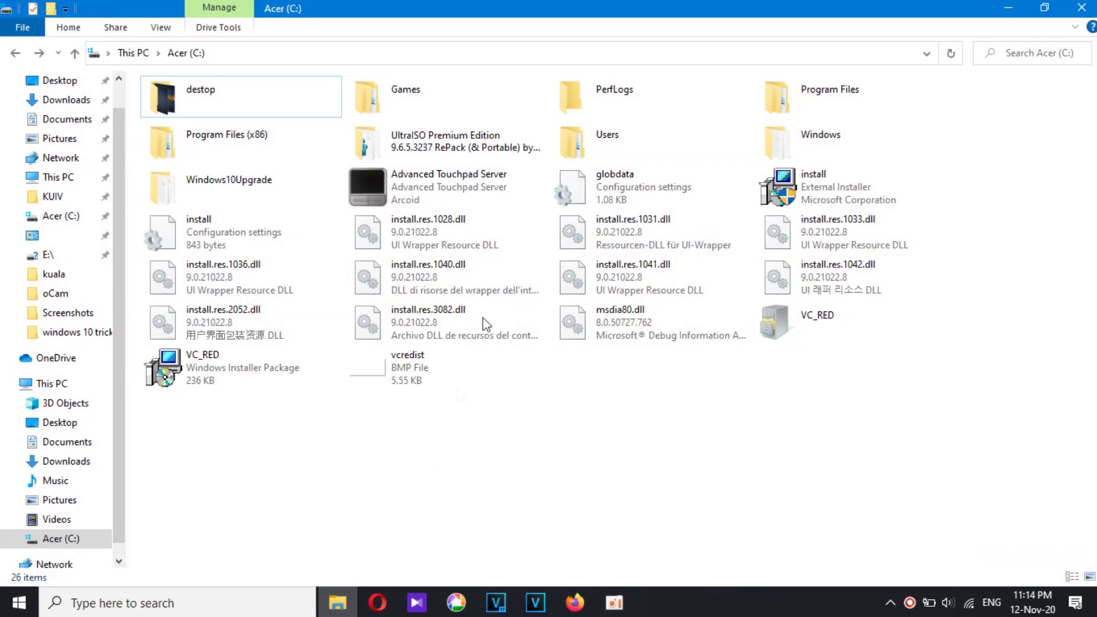
left_click(1010, 8)
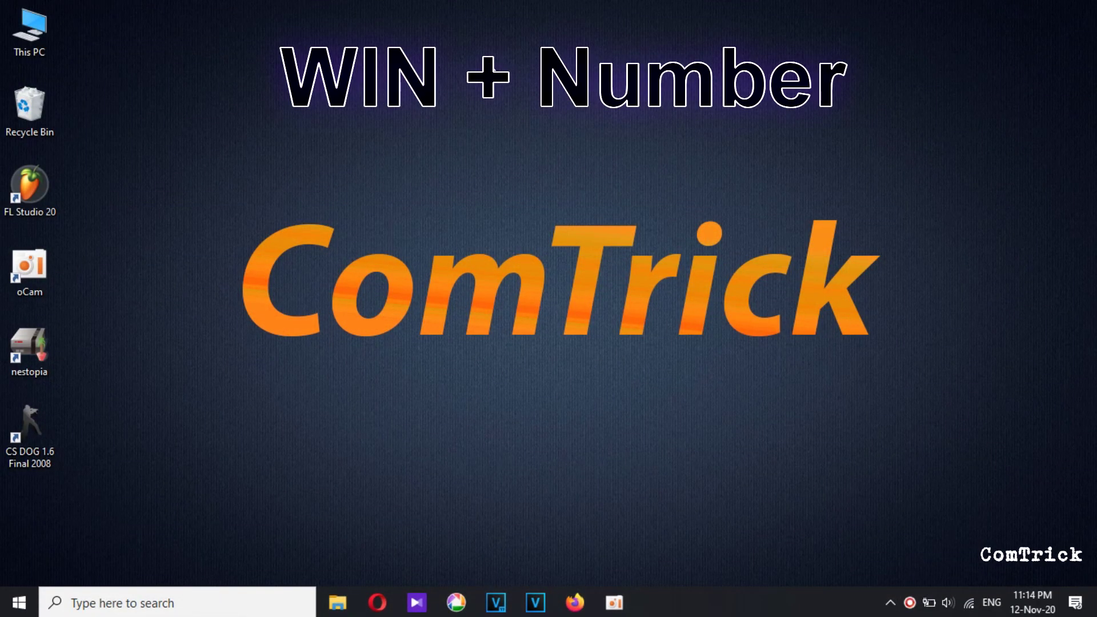
key("super+1")
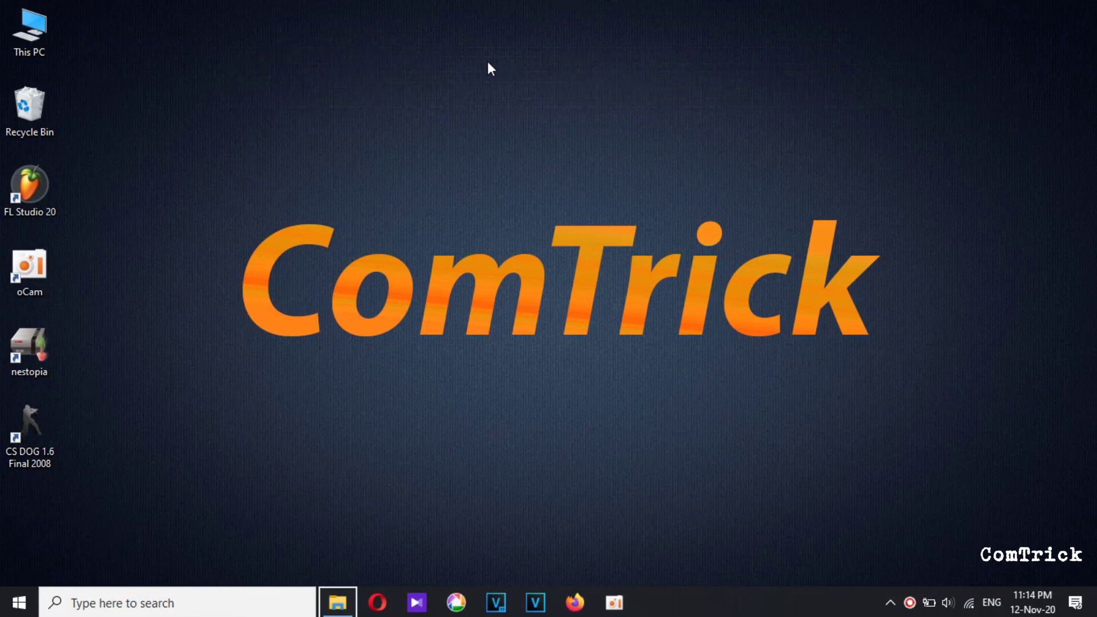
key("super+1")
key("super+2")
key("super+2")
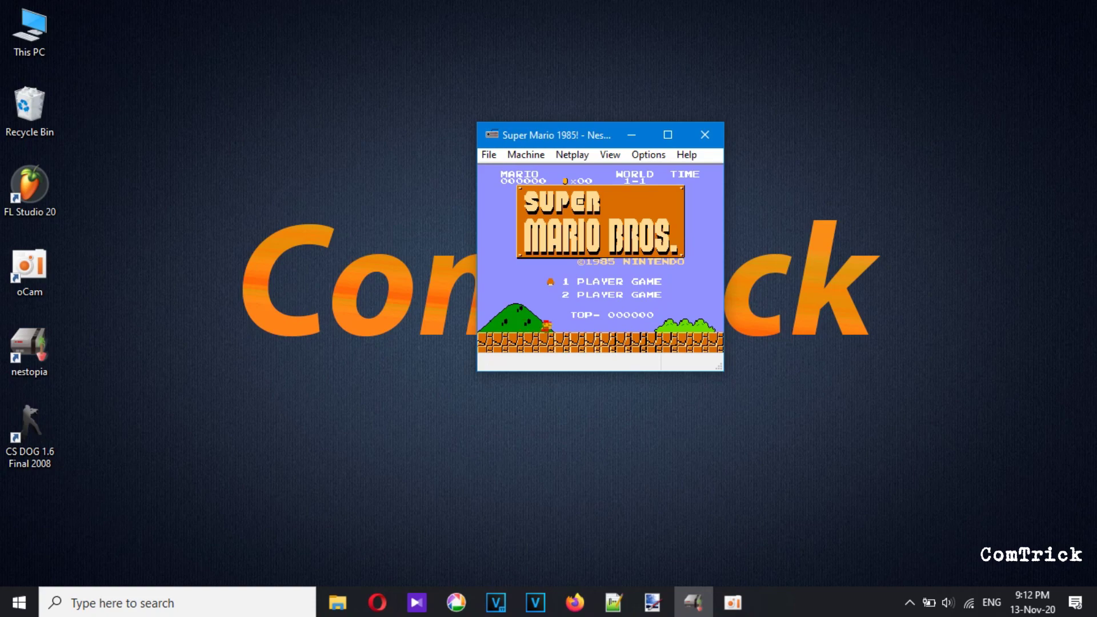
Step: Bring up the Xbox Game Bar with Win+G over Super Mario Bros. in Nestopia
key("super+g")
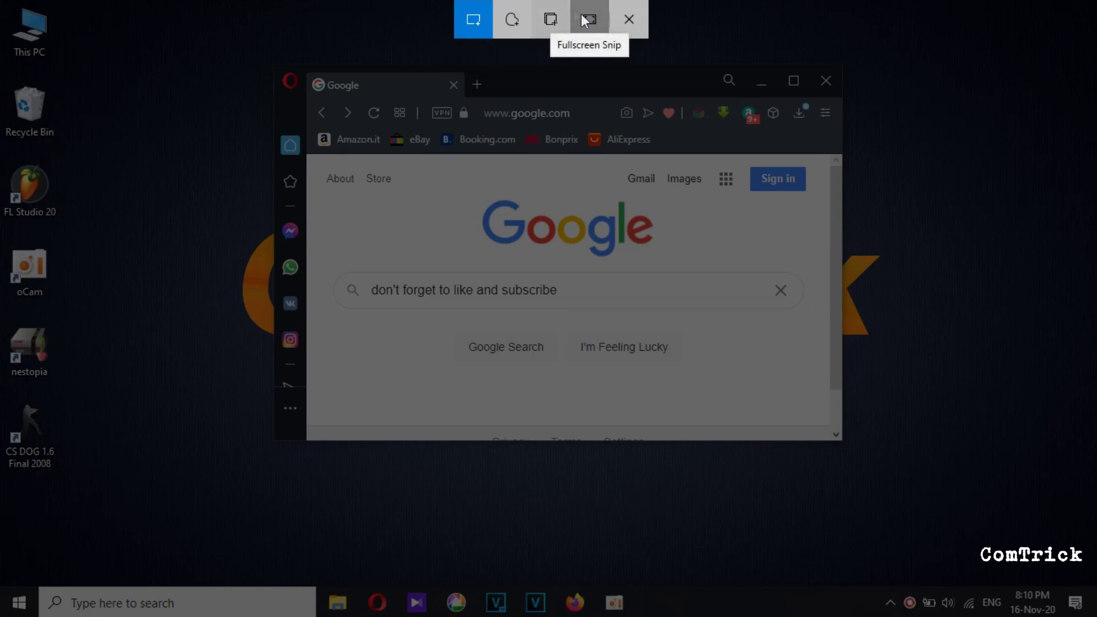
Step: Snip a rectangle around the Google logo and search box and open it in Snip & Sketch
left_click_drag(327, 203, 799, 326)
left_click_drag(799, 327, 799, 327)
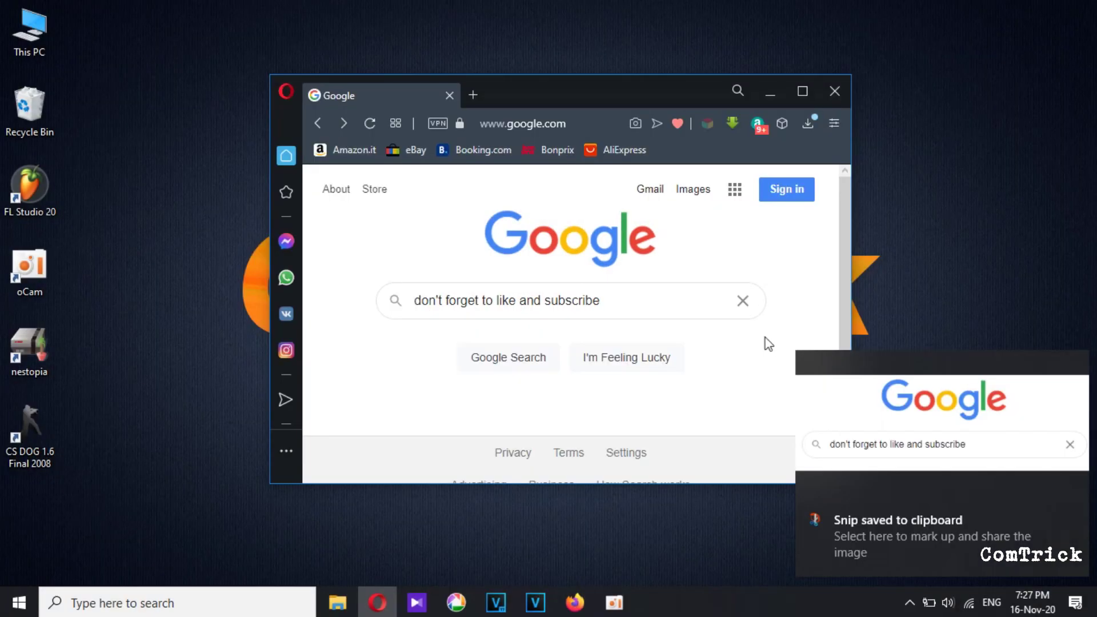
left_click(955, 444)
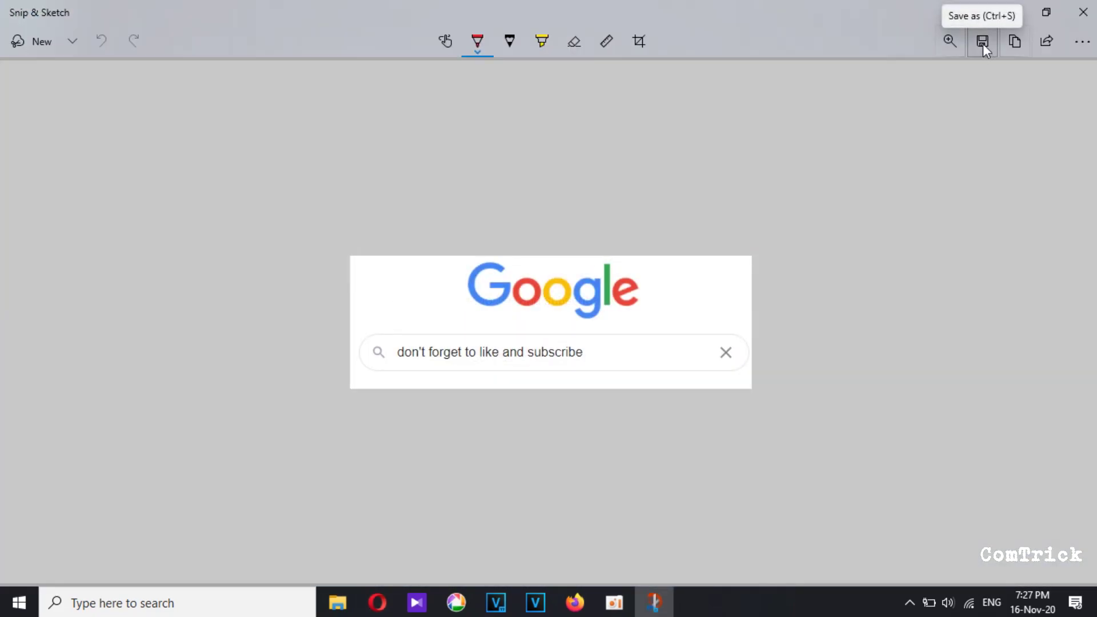
Step: Save the snip as a PNG on the Desktop
left_click(983, 42)
left_click(66, 137)
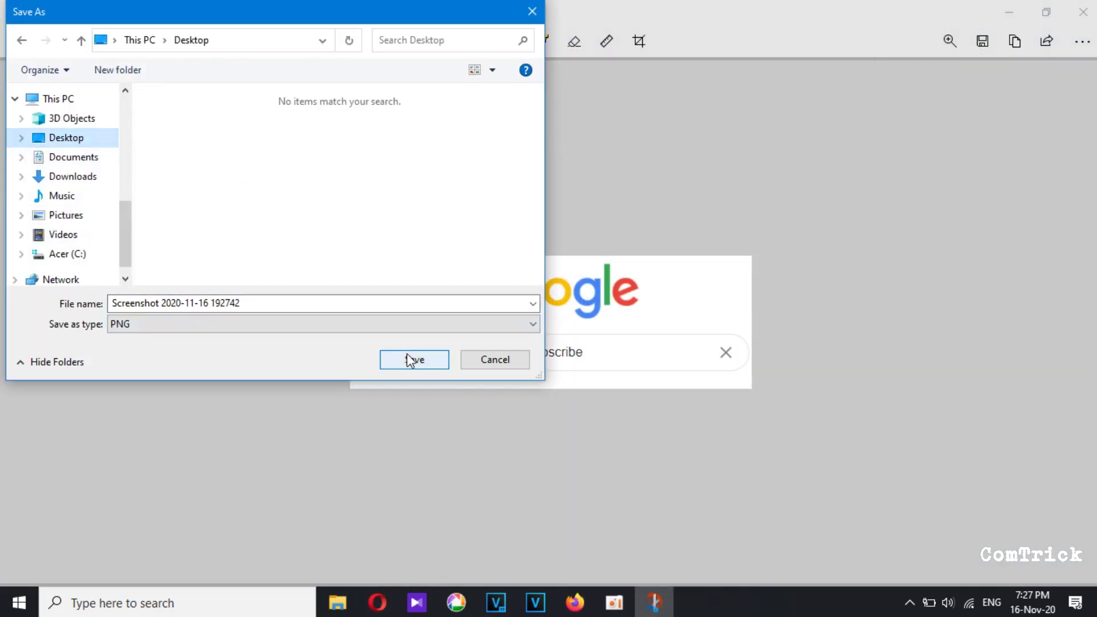
left_click(413, 360)
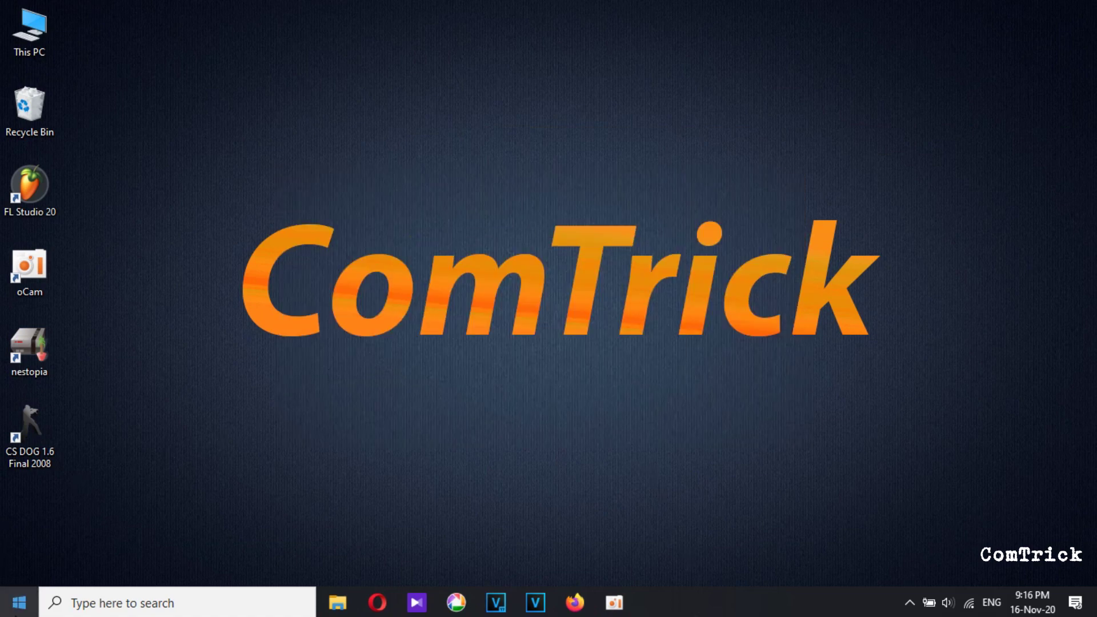
Step: Open the Graphics settings options for Half-Life Launcher from Settings > System
key("super+i")
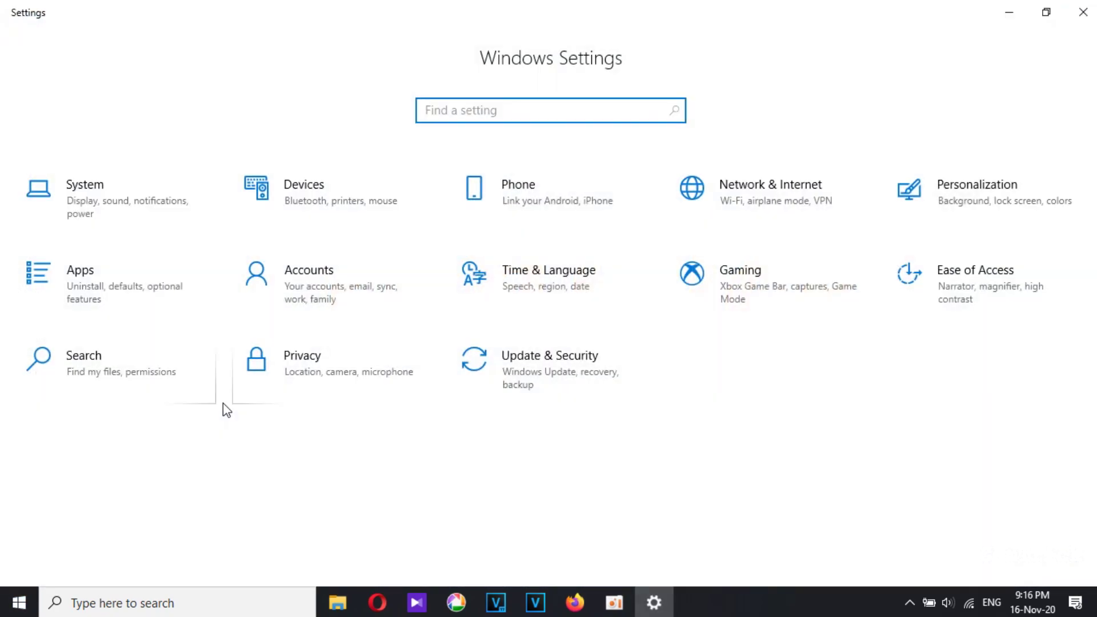
left_click(94, 197)
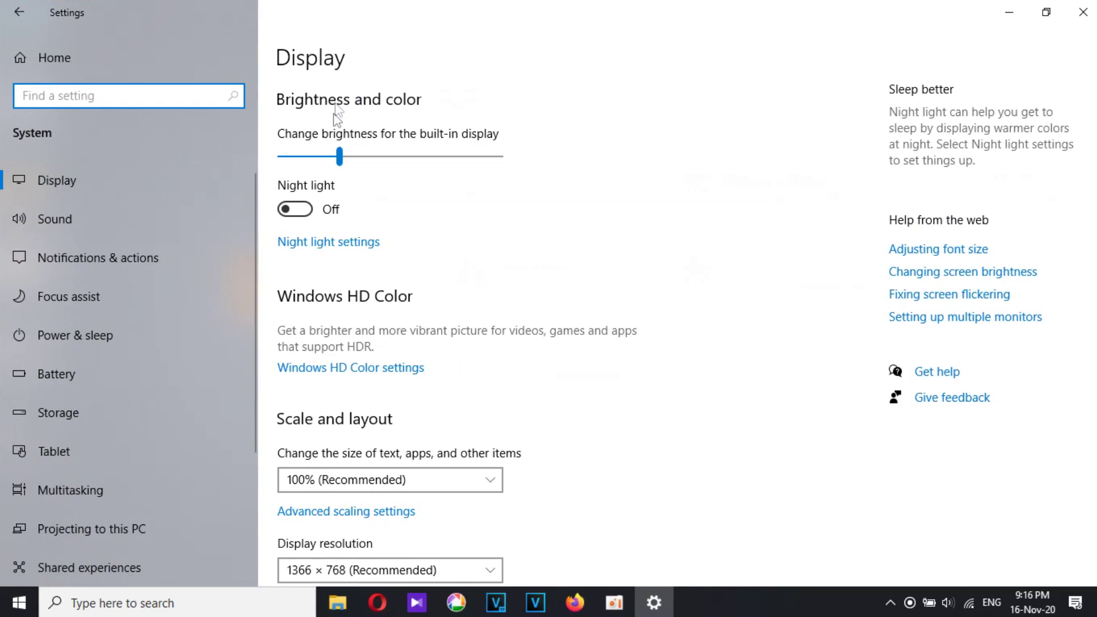
scroll(396, 384, "down", 5)
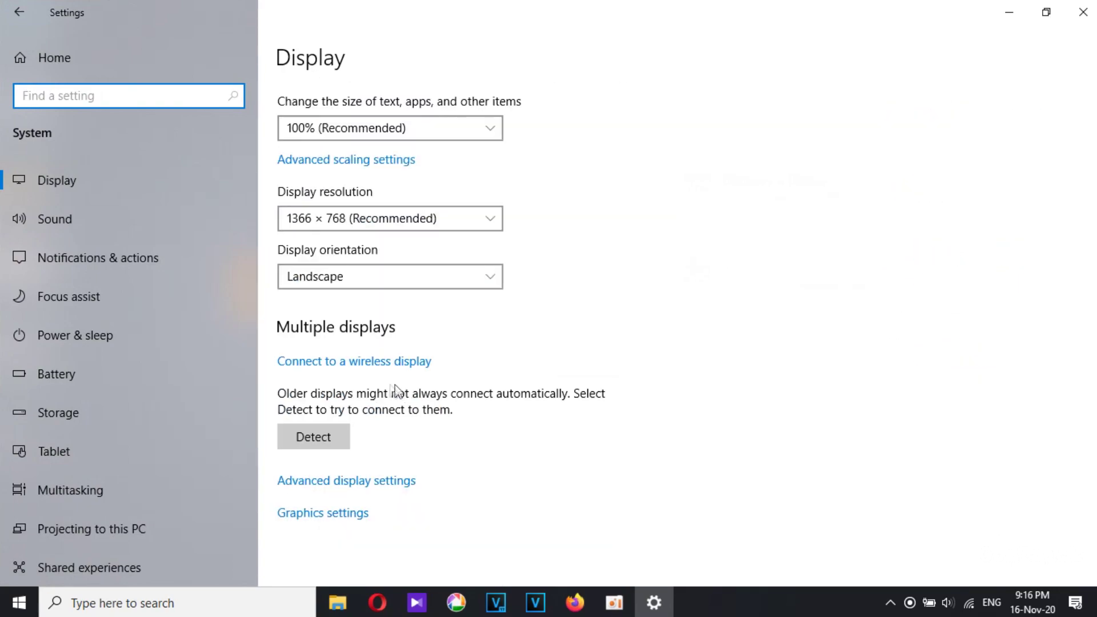
left_click(326, 514)
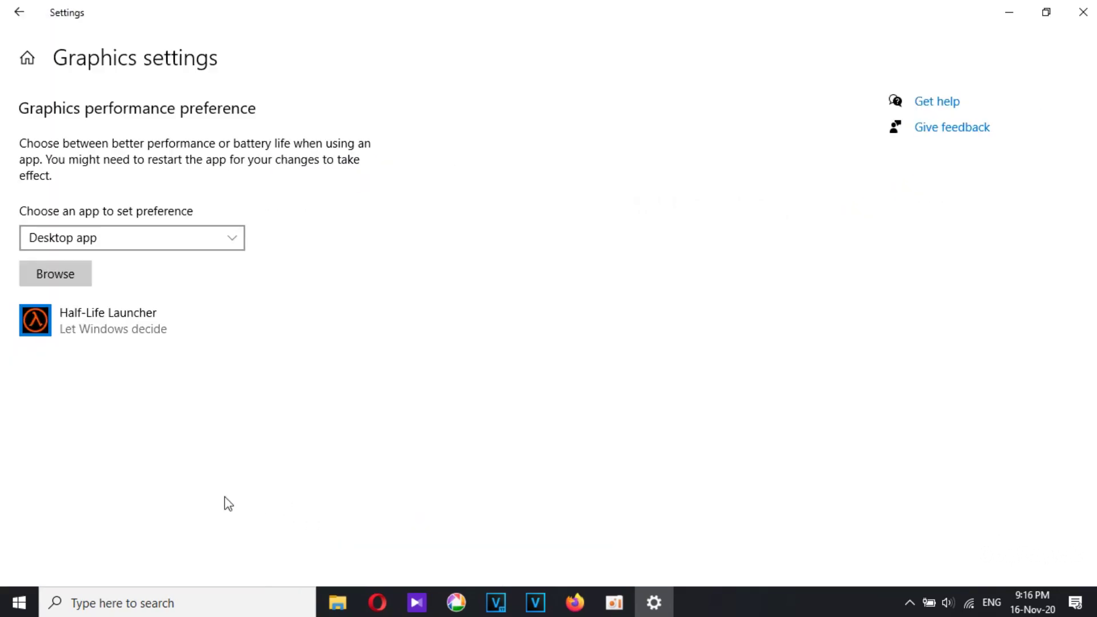
left_click(109, 321)
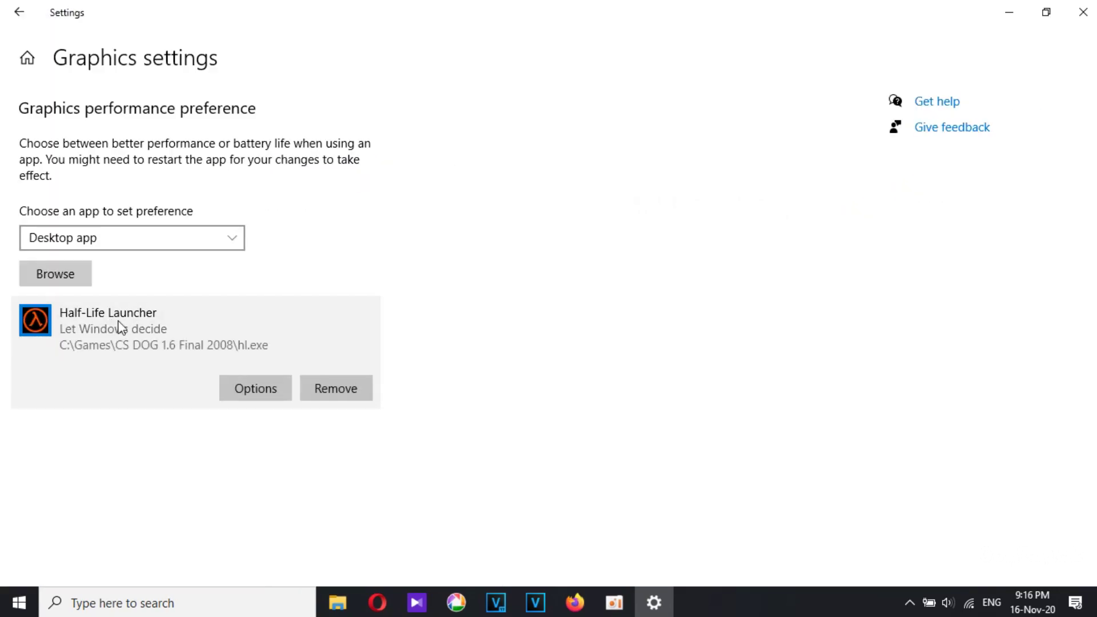
left_click(253, 392)
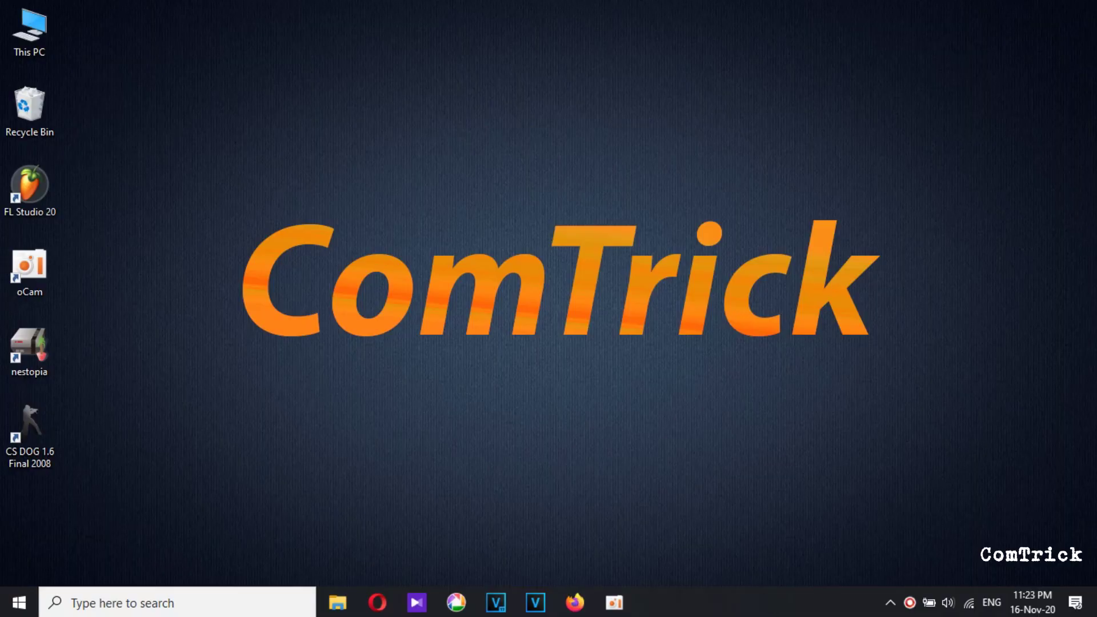
Step: Create a new folder on the desktop, keeping its default name
right_click(433, 94)
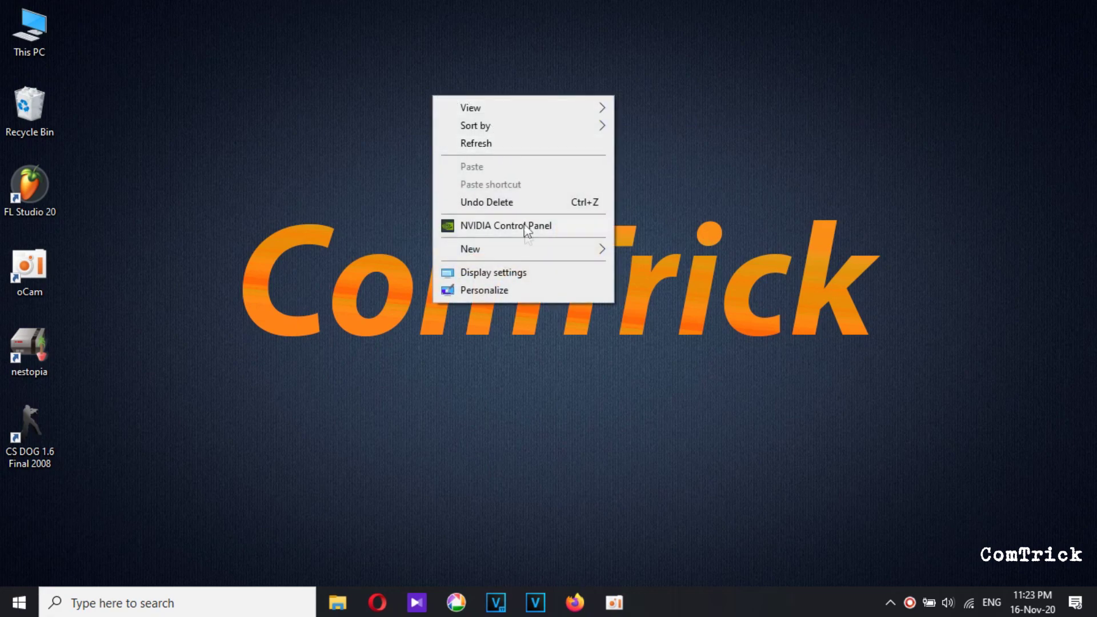
mouse_move(528, 244)
left_click(684, 247)
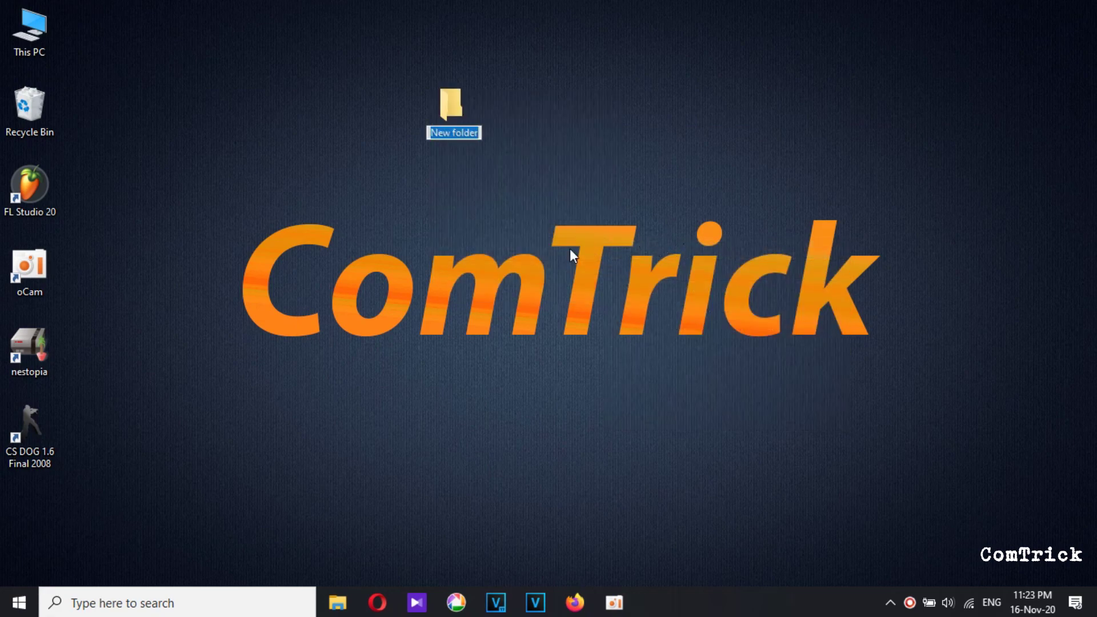
key("Return")
Step: Rename the folder to GodMode.{ED7BA470-8E54-465E-825C-99712043E01C} by pasting the name
right_click(462, 104)
left_click(539, 446)
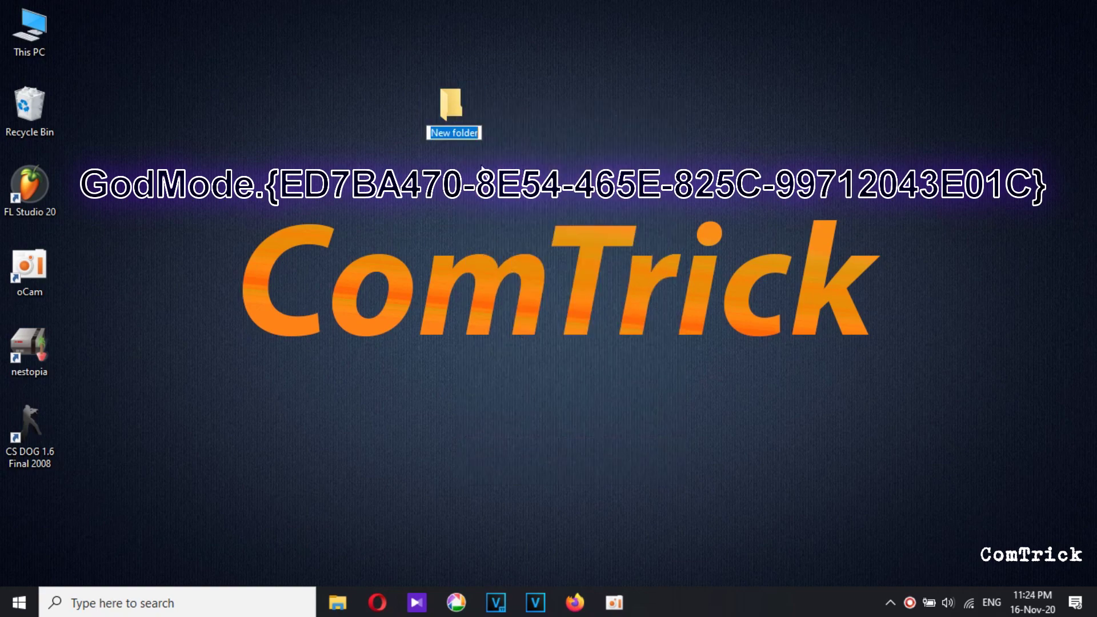
type("GodMode.{ED7BA470-8E54-465E-825C-99712043E01C}")
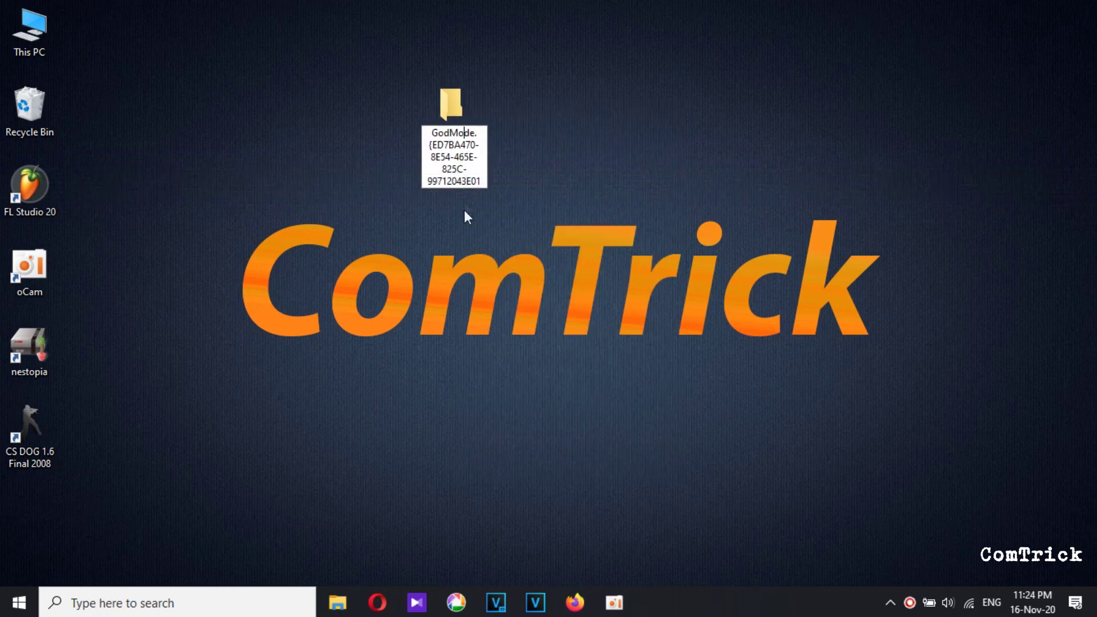
key("Return")
left_click(461, 234)
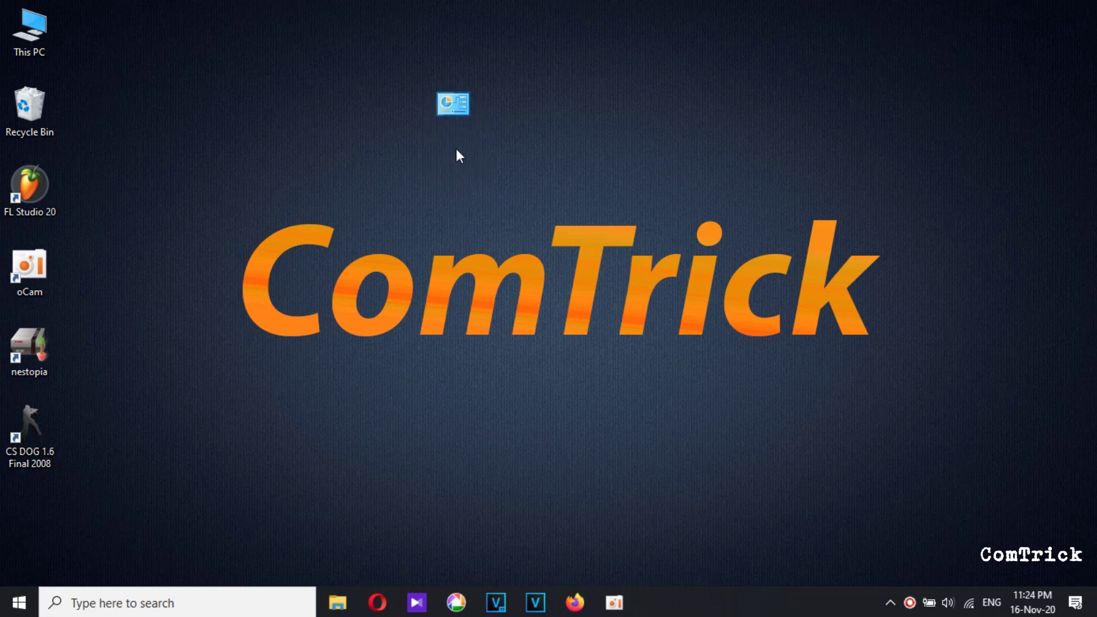
Step: Open the GodMode folder and scroll through its categorized settings, starting at Administrative Tools
double_click(459, 109)
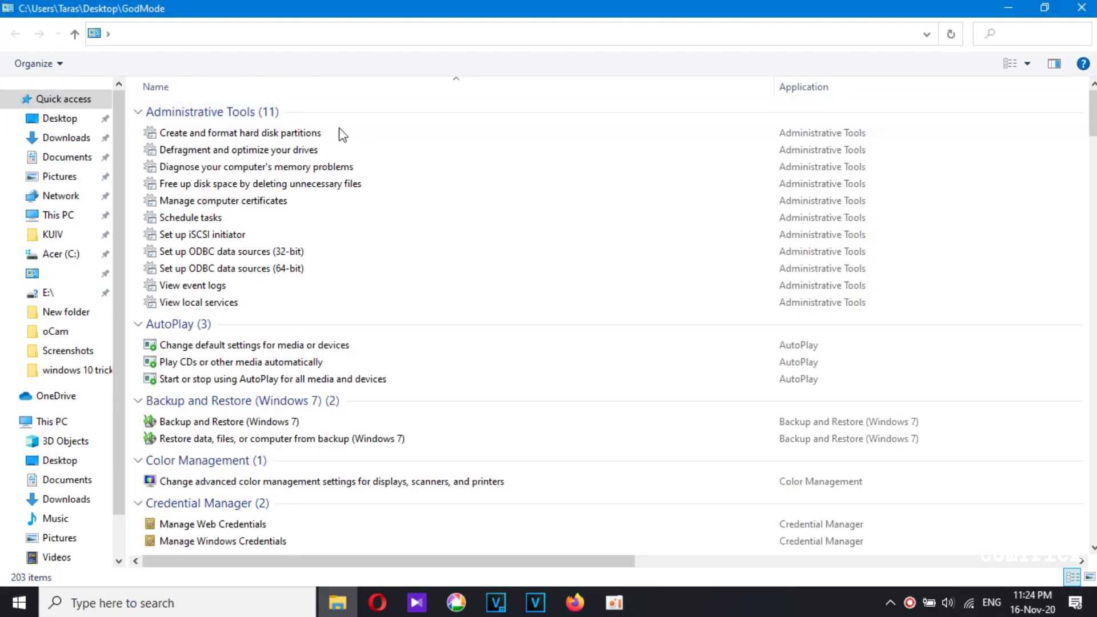
scroll(263, 238, "down", 20)
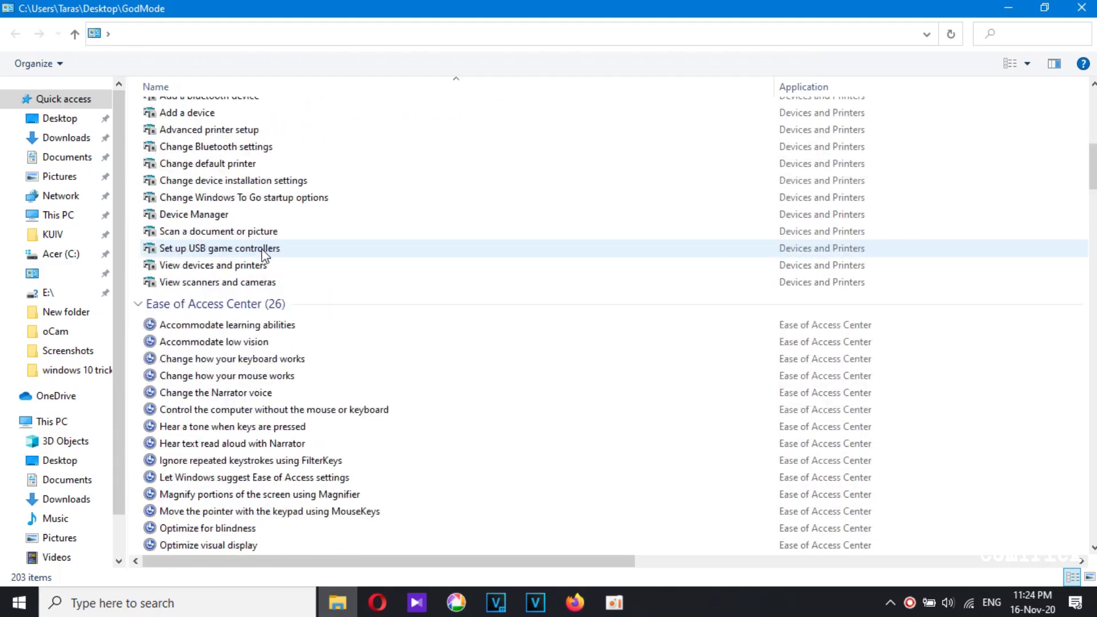
scroll(263, 251, "down", 15)
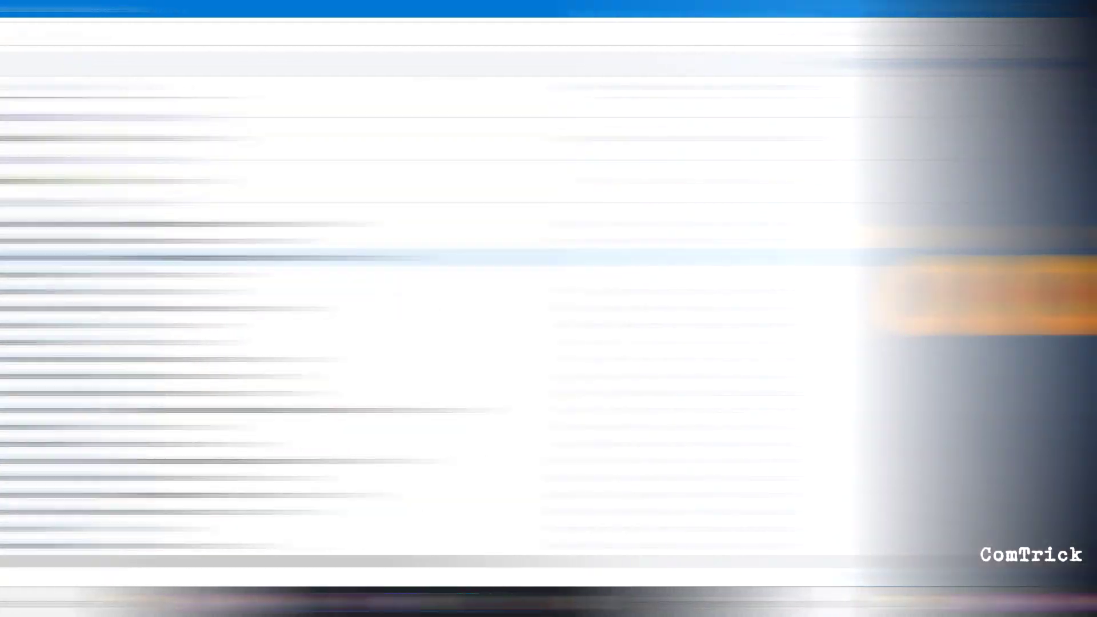